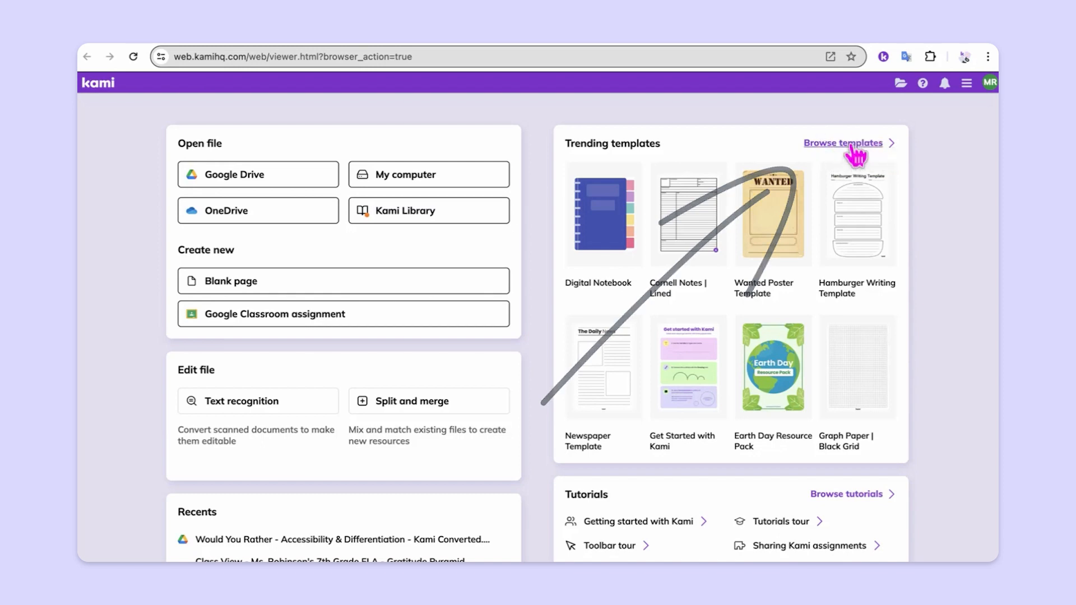
Browse the template library and search it for "collaboration".
{"action": "left_click", "coordinate": [851, 147]}
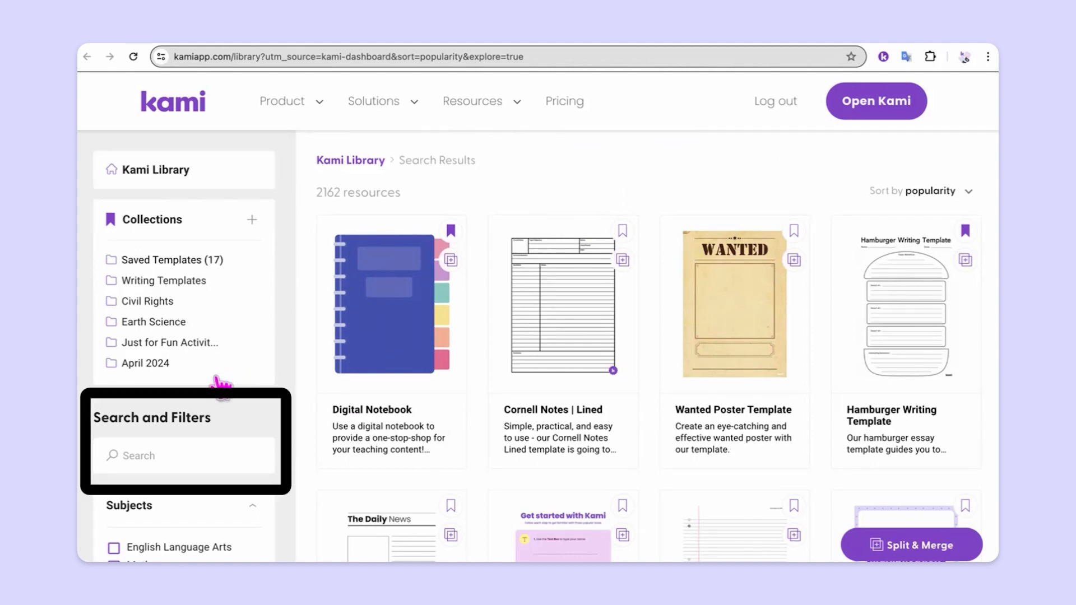
{"action": "left_click", "coordinate": [143, 455]}
{"action": "type", "text": "collaboration"}
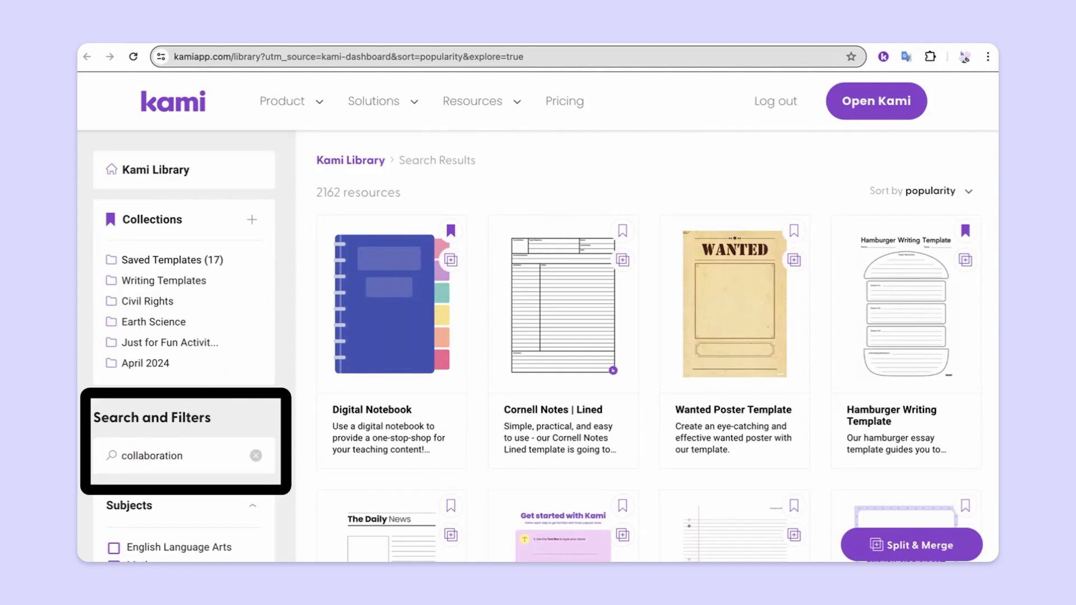
{"action": "key", "text": "Return"}
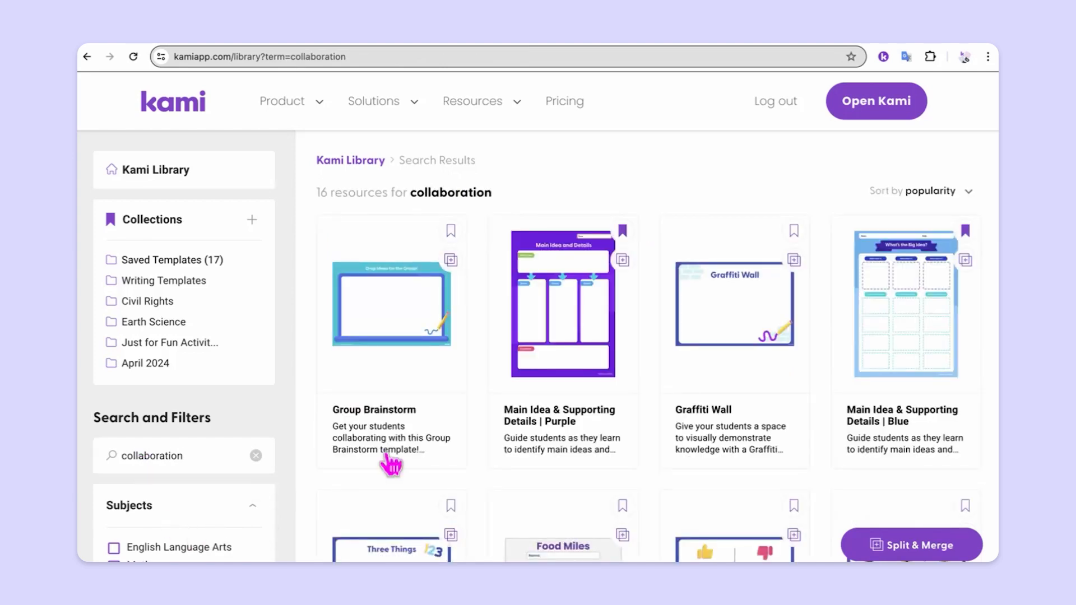
Look through the matching templates and open the Group Brainstorm template with Kami.
{"action": "scroll", "coordinate": [442, 451], "scroll_direction": "down", "scroll_amount": 6}
{"action": "scroll", "coordinate": [440, 453], "scroll_direction": "down", "scroll_amount": 3}
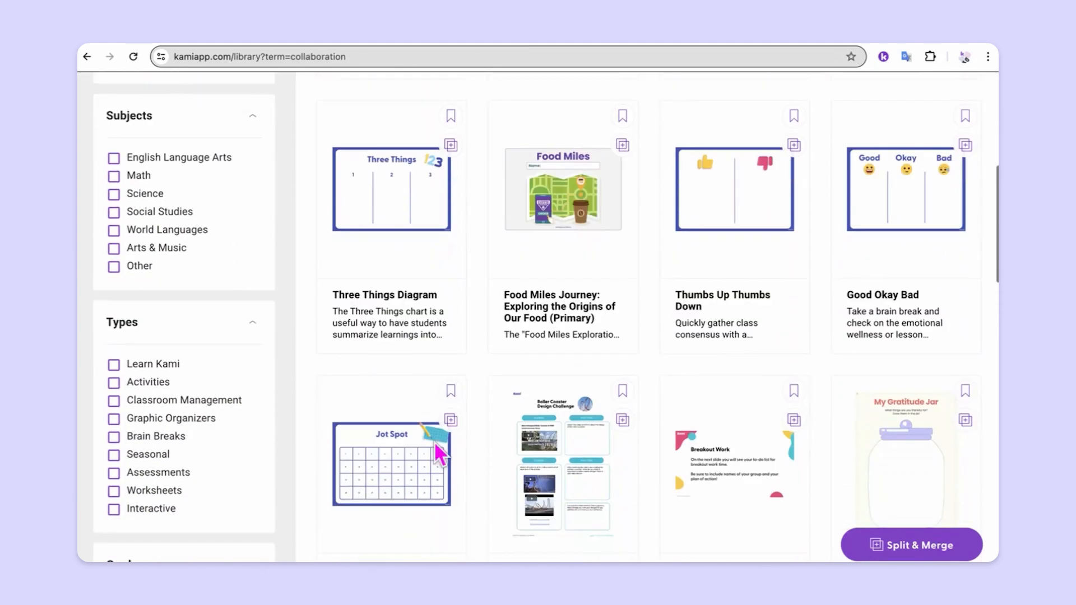
{"action": "scroll", "coordinate": [440, 453], "scroll_direction": "up", "scroll_amount": 8}
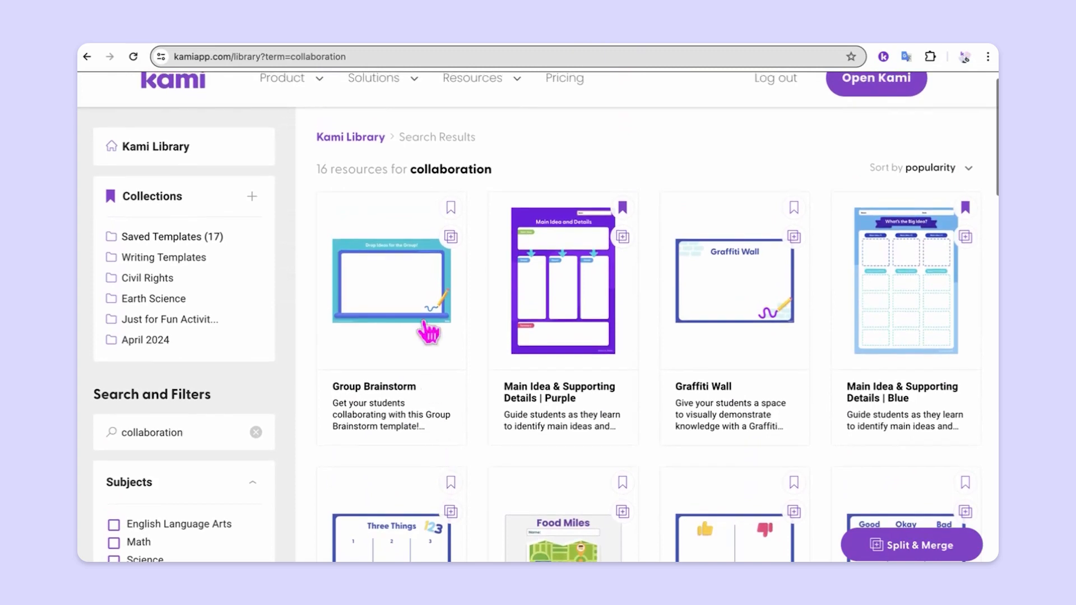
{"action": "left_click", "coordinate": [418, 276]}
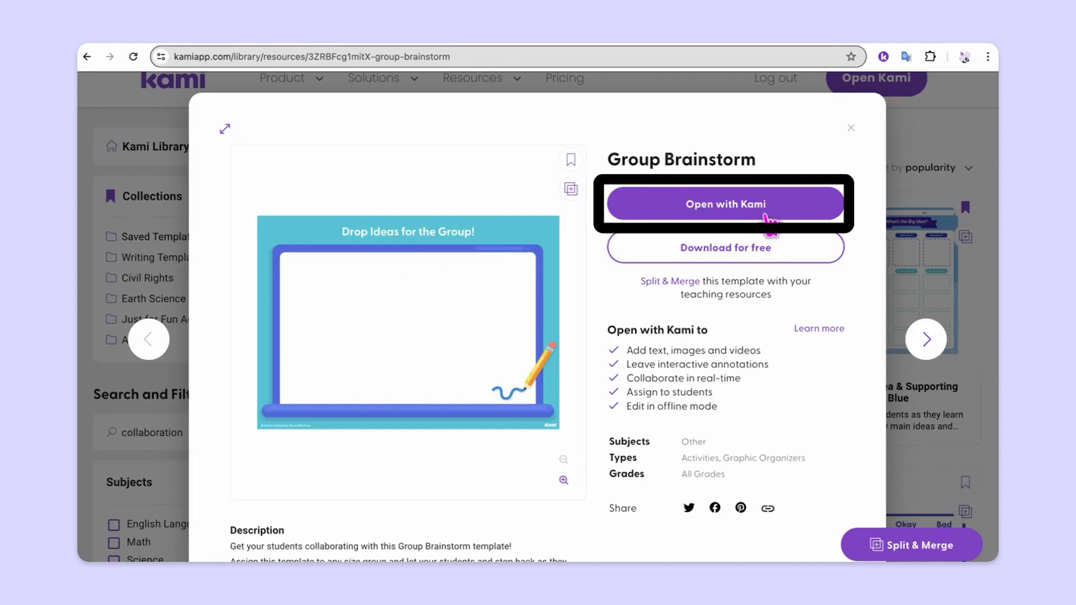
{"action": "left_click", "coordinate": [721, 207]}
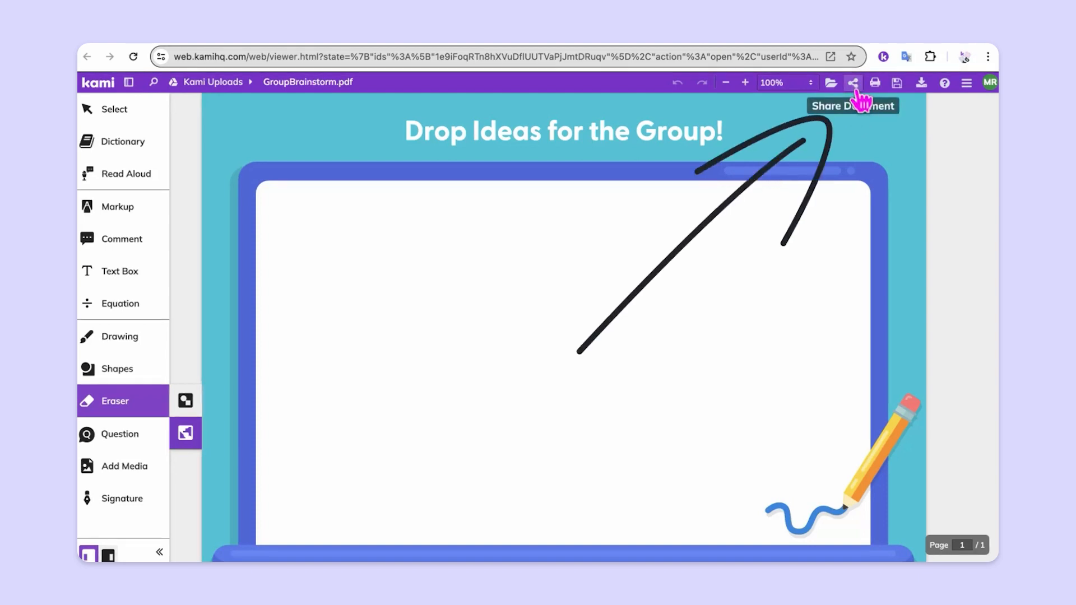
Open the document's sharing settings and switch on Text Comment in the Feature Control for link editors.
{"action": "left_click", "coordinate": [854, 89]}
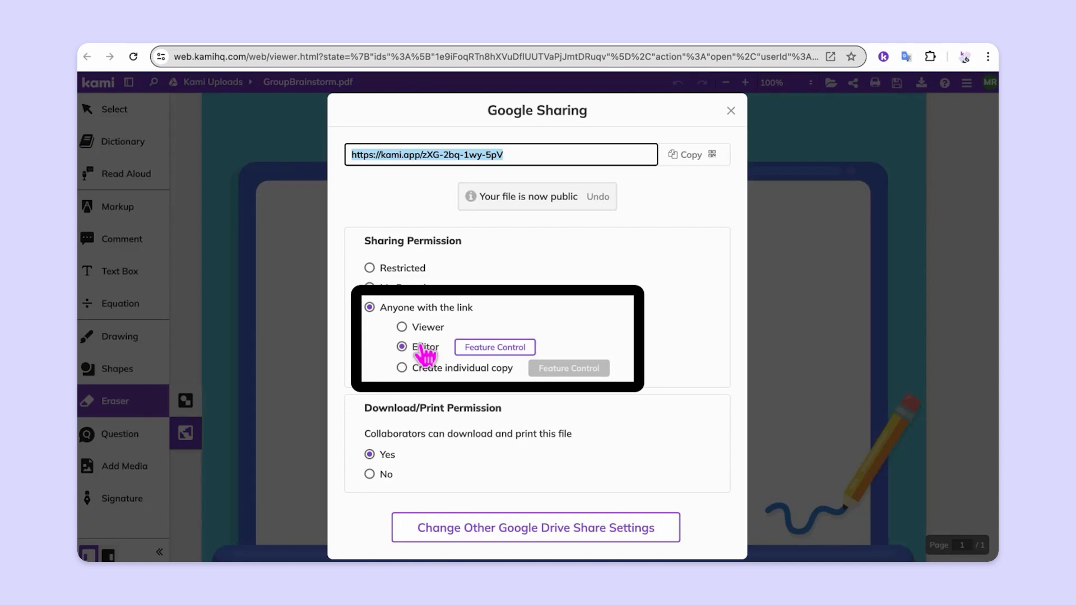
{"action": "left_click", "coordinate": [493, 348]}
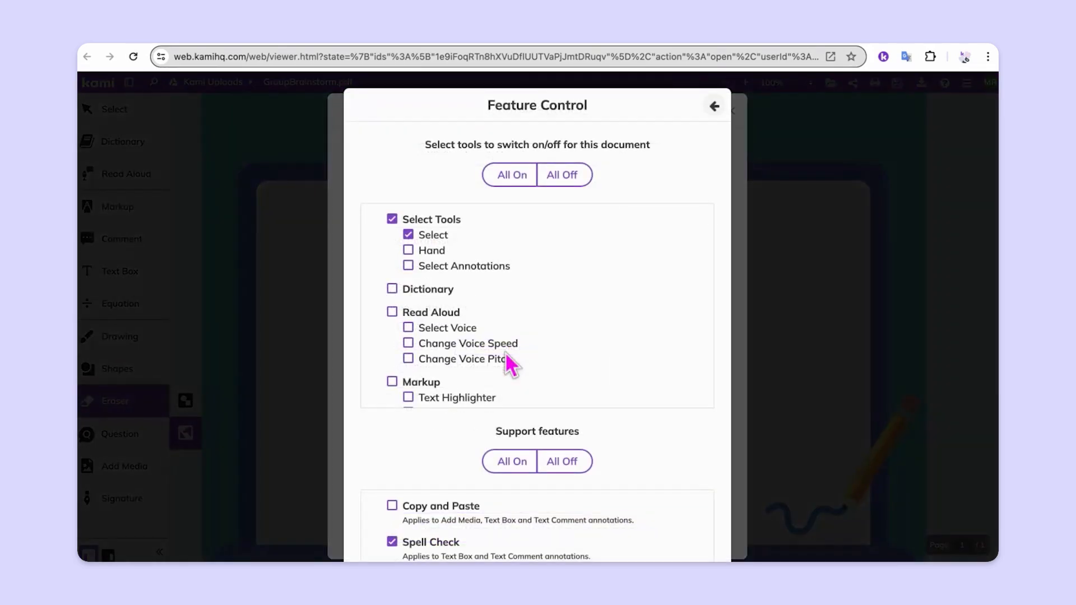
{"action": "scroll", "coordinate": [506, 354], "scroll_direction": "down", "scroll_amount": 6}
{"action": "scroll", "coordinate": [506, 353], "scroll_direction": "down", "scroll_amount": 5}
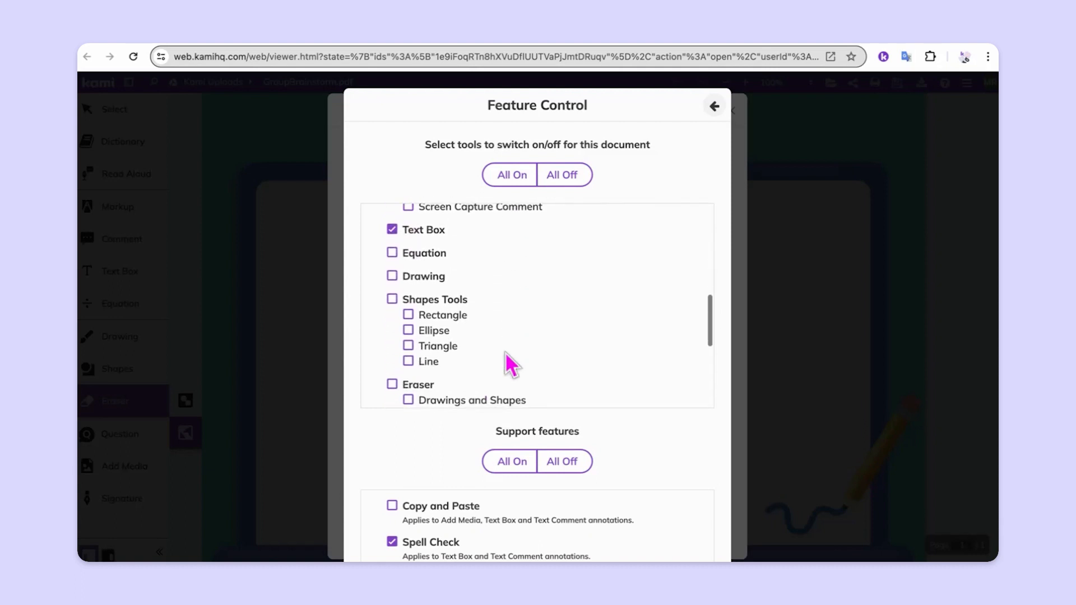
{"action": "scroll", "coordinate": [505, 352], "scroll_direction": "up", "scroll_amount": 3}
{"action": "scroll", "coordinate": [505, 352], "scroll_direction": "up", "scroll_amount": 1}
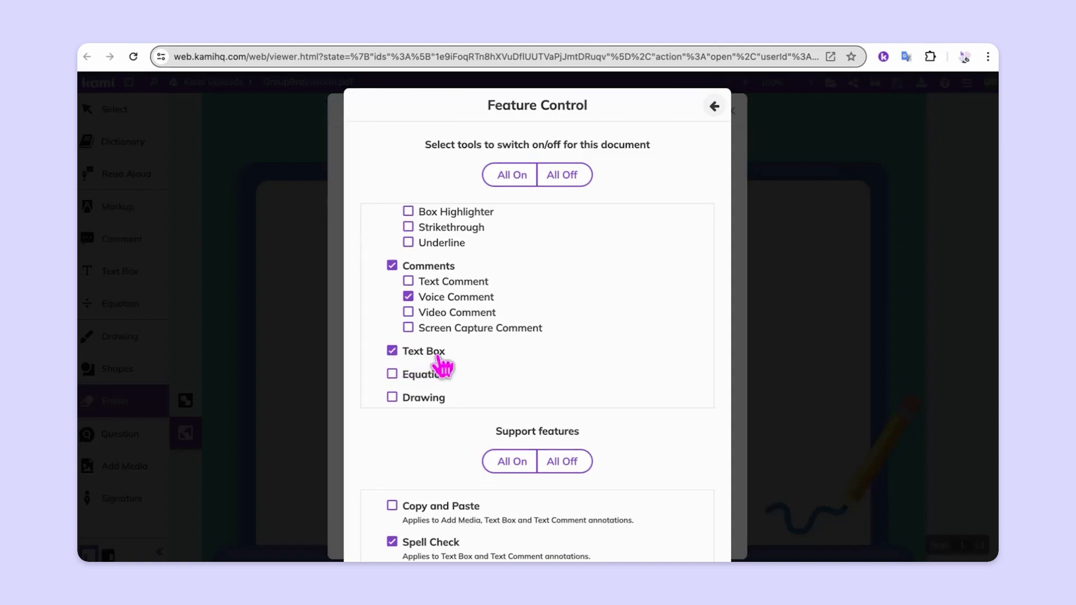
{"action": "left_click", "coordinate": [408, 281]}
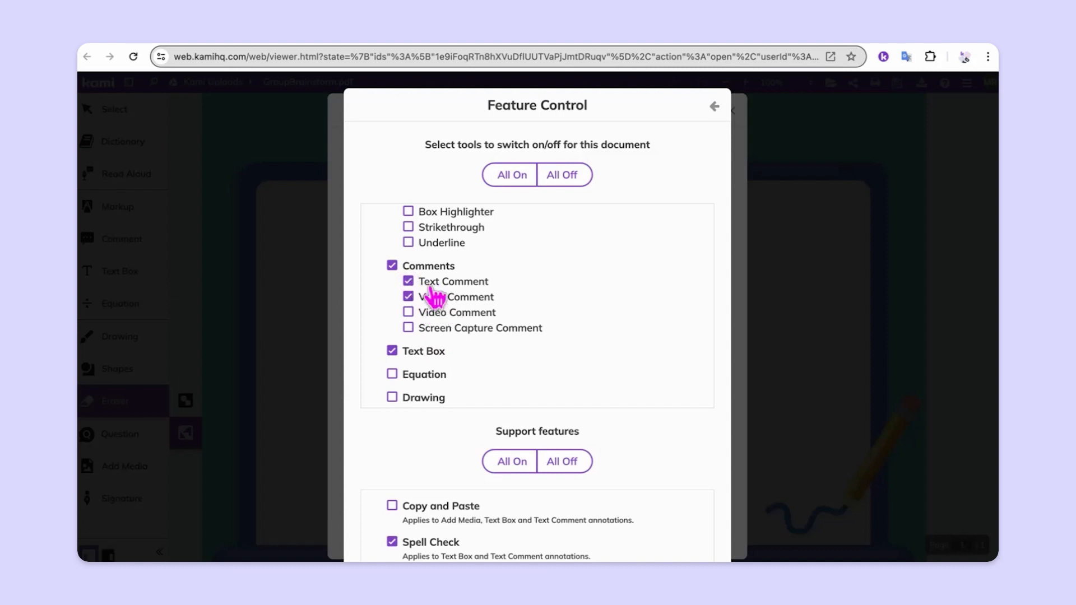
{"action": "scroll", "coordinate": [448, 295], "scroll_direction": "up", "scroll_amount": 10}
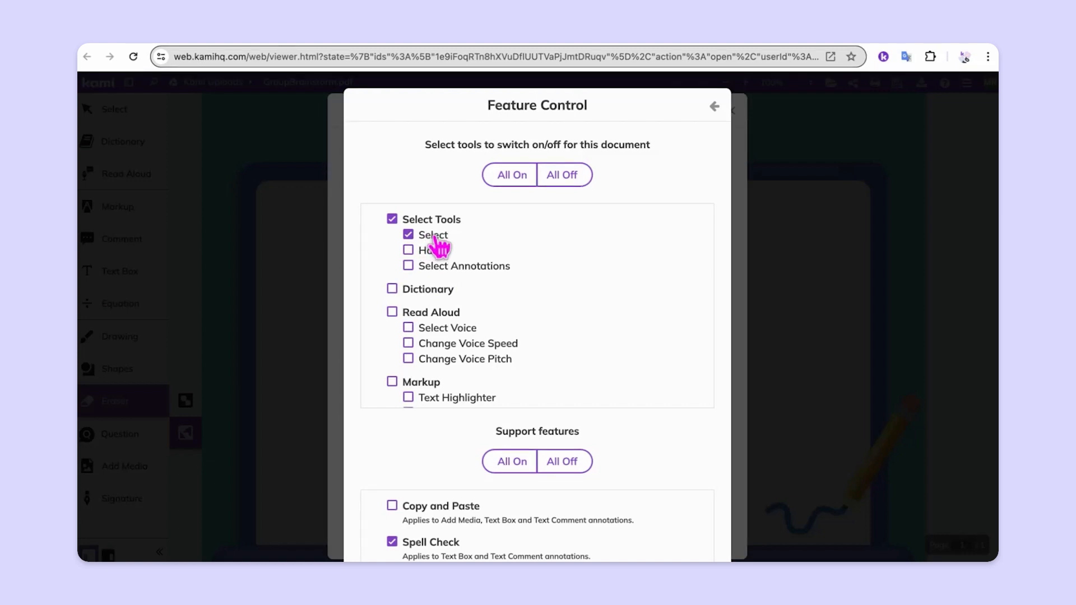
Enable the Copy and Paste support feature and confirm the Feature Control settings.
{"action": "scroll", "coordinate": [611, 372], "scroll_direction": "down", "scroll_amount": 10}
{"action": "scroll", "coordinate": [611, 372], "scroll_direction": "down", "scroll_amount": 15}
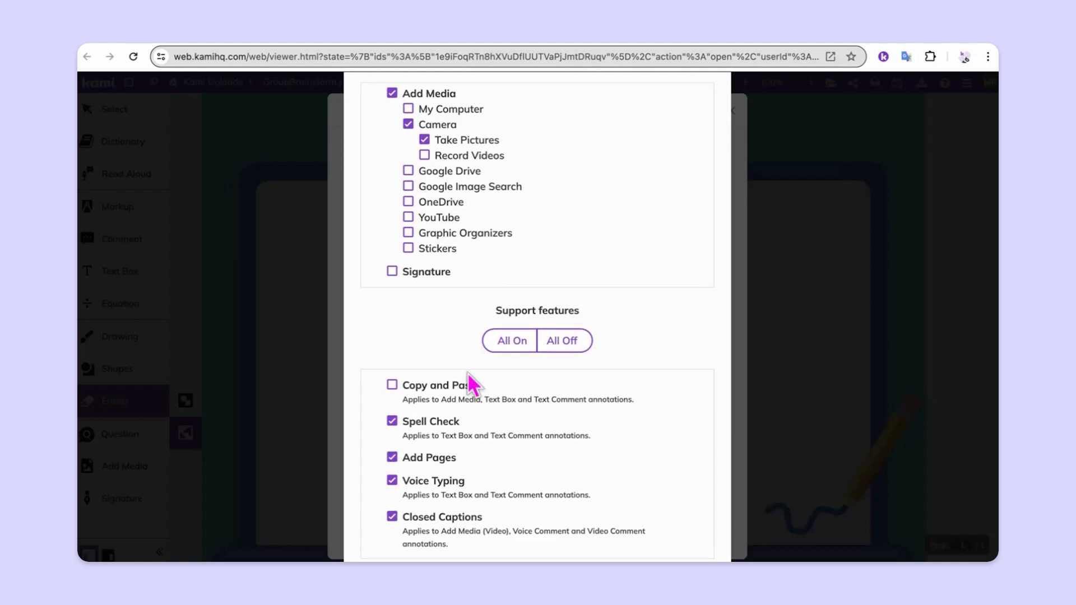
{"action": "scroll", "coordinate": [471, 385], "scroll_direction": "down", "scroll_amount": 3}
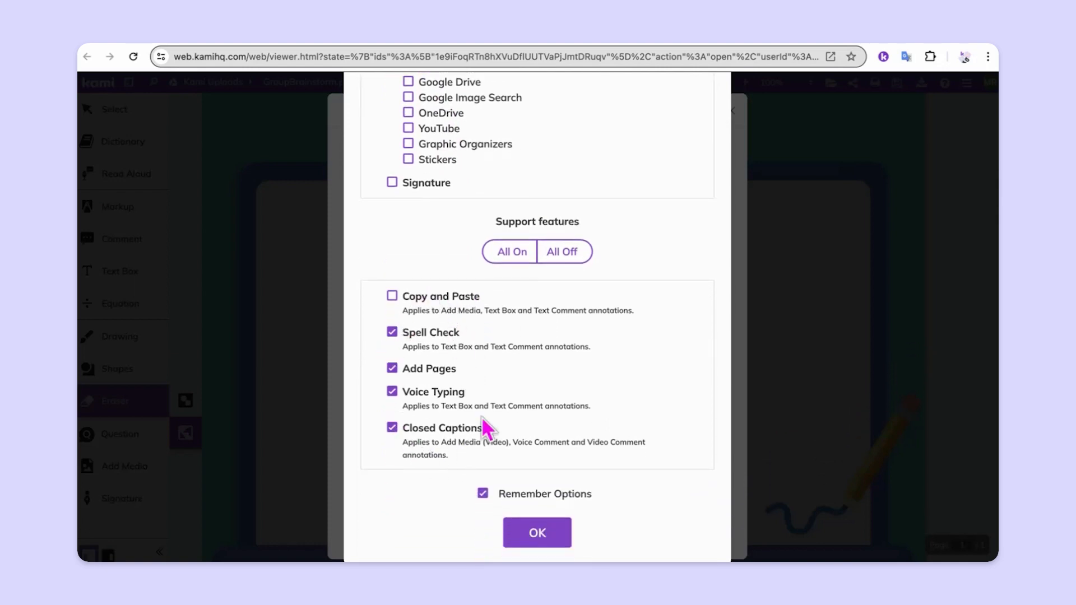
{"action": "left_click", "coordinate": [455, 301]}
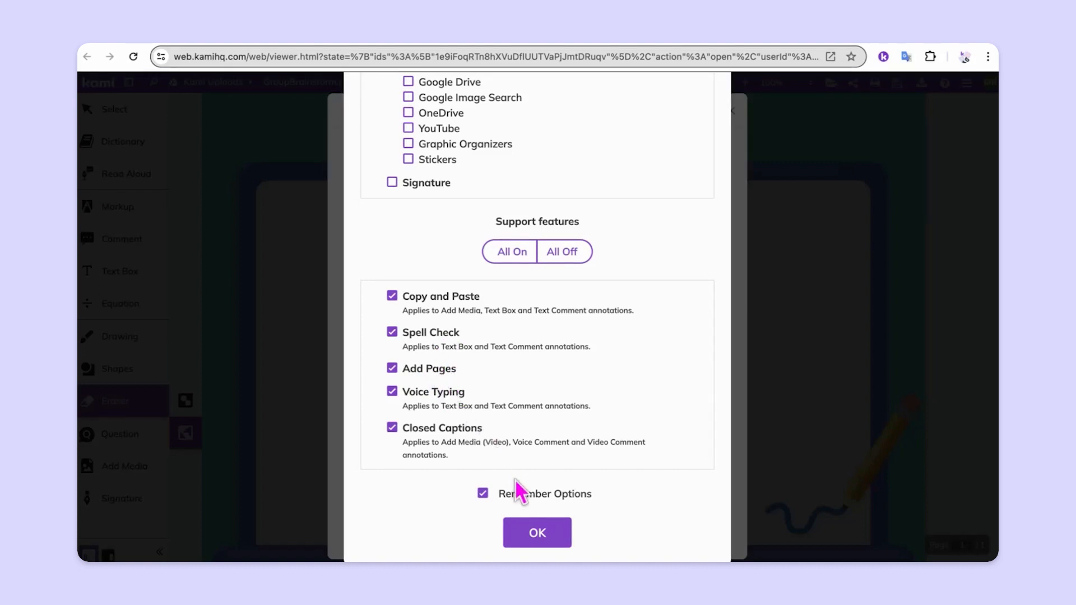
{"action": "left_click", "coordinate": [543, 534]}
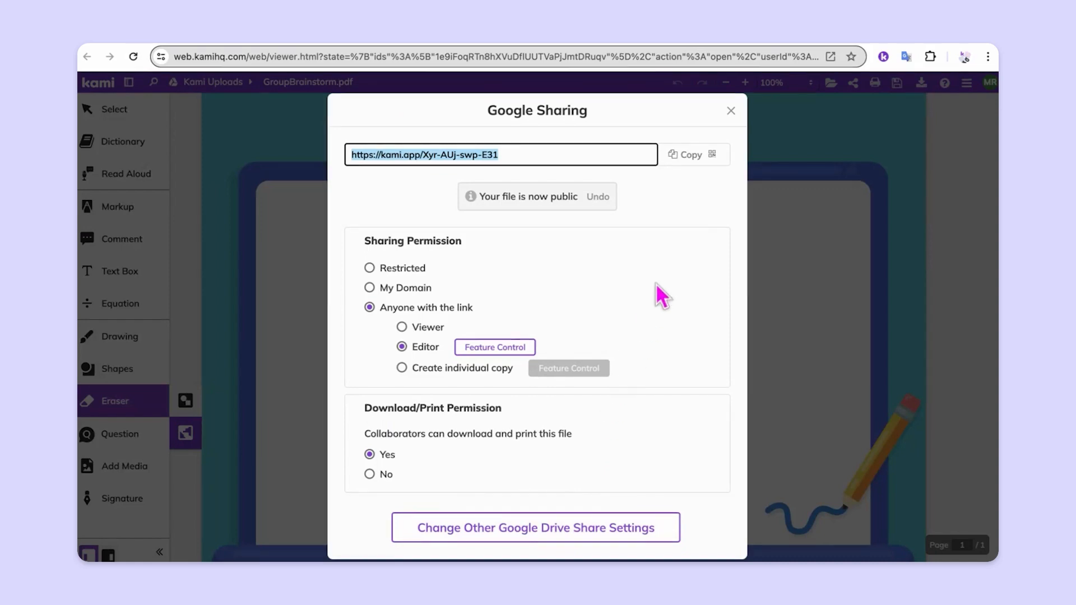
Copy the document's sharing link and close the sharing dialog.
{"action": "left_click", "coordinate": [692, 157]}
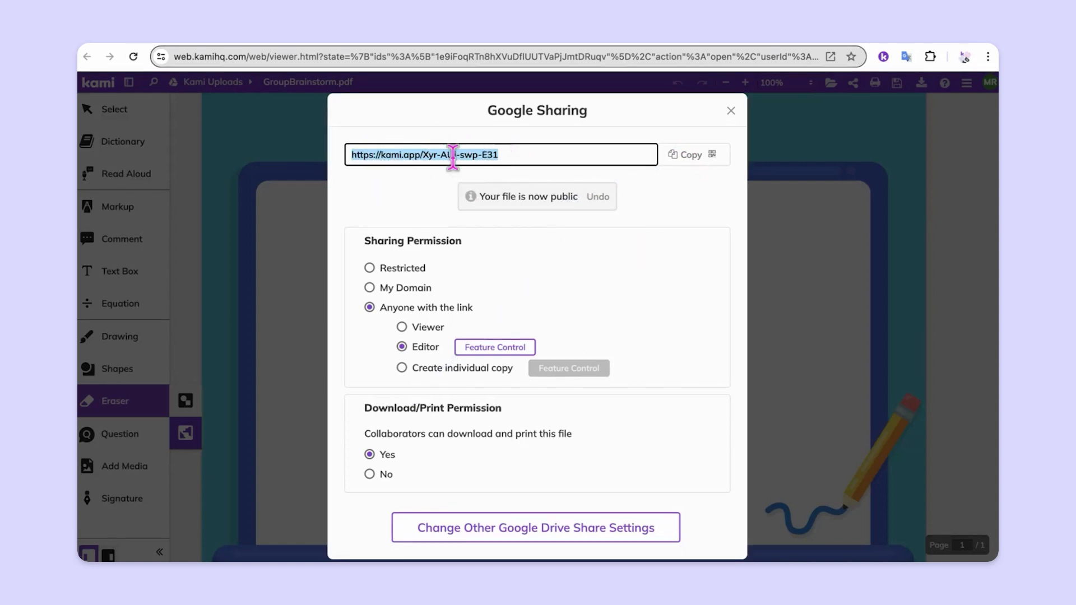
{"action": "left_click", "coordinate": [683, 158]}
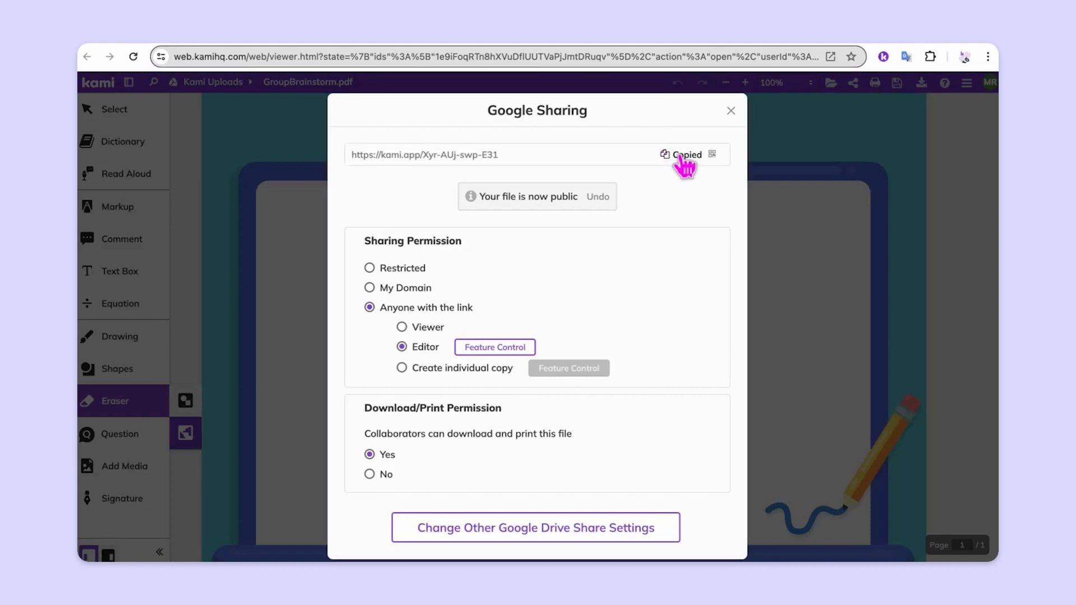
{"action": "left_click", "coordinate": [731, 111]}
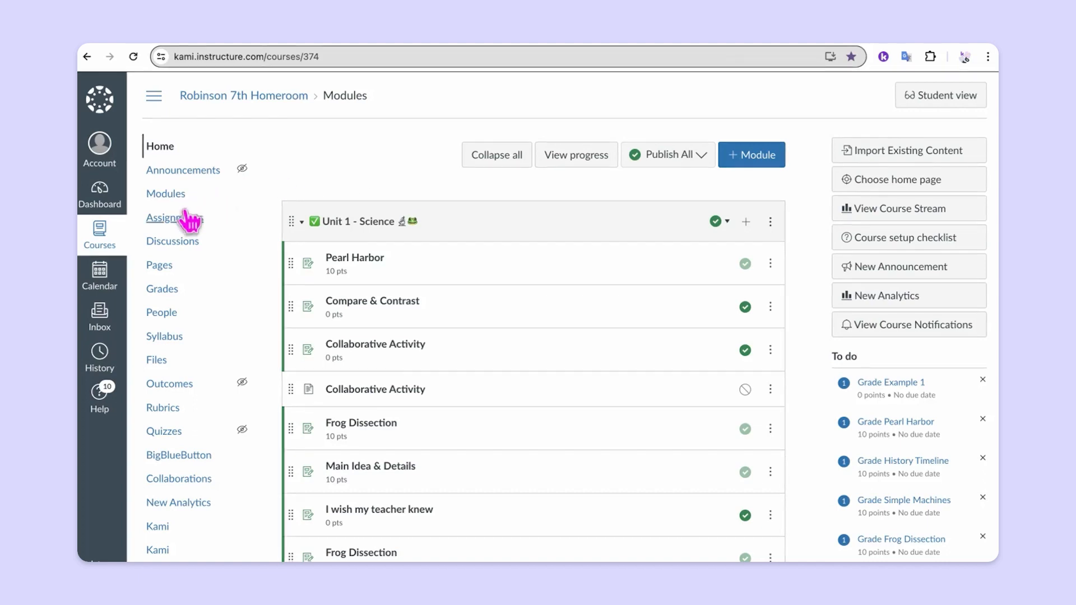
In the Canvas course, create a new assignment named "Group Brainstorm".
{"action": "left_click", "coordinate": [160, 222]}
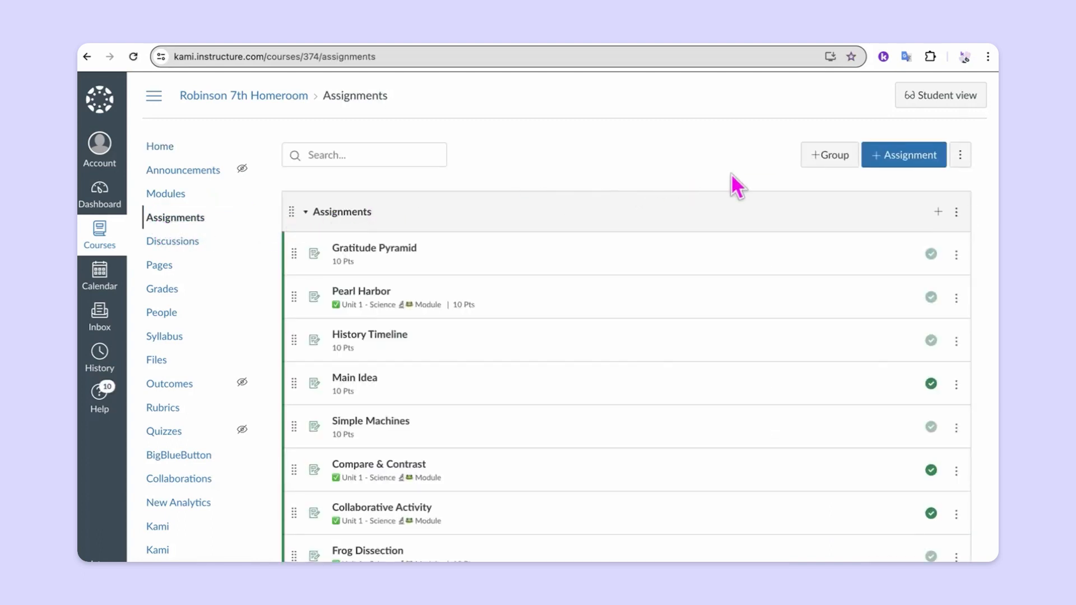
{"action": "left_click", "coordinate": [904, 163]}
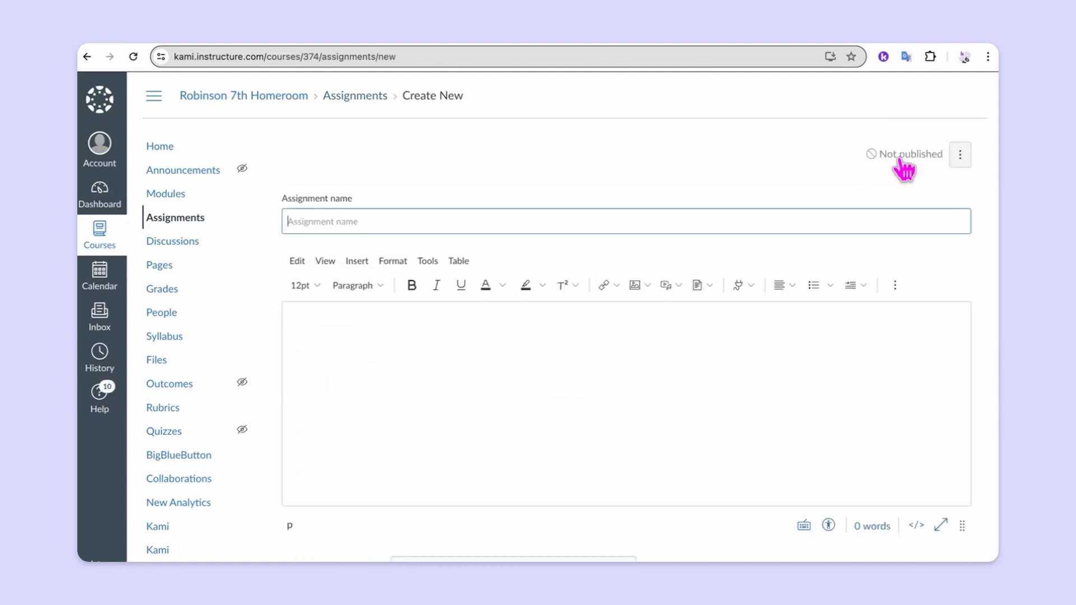
{"action": "left_click", "coordinate": [529, 221]}
{"action": "type", "text": "Group Brainstorm"}
Enter "Click here to access our collaborative activity." as the assignment description.
{"action": "left_click", "coordinate": [431, 360]}
{"action": "scroll", "coordinate": [432, 360], "scroll_direction": "down", "scroll_amount": 2}
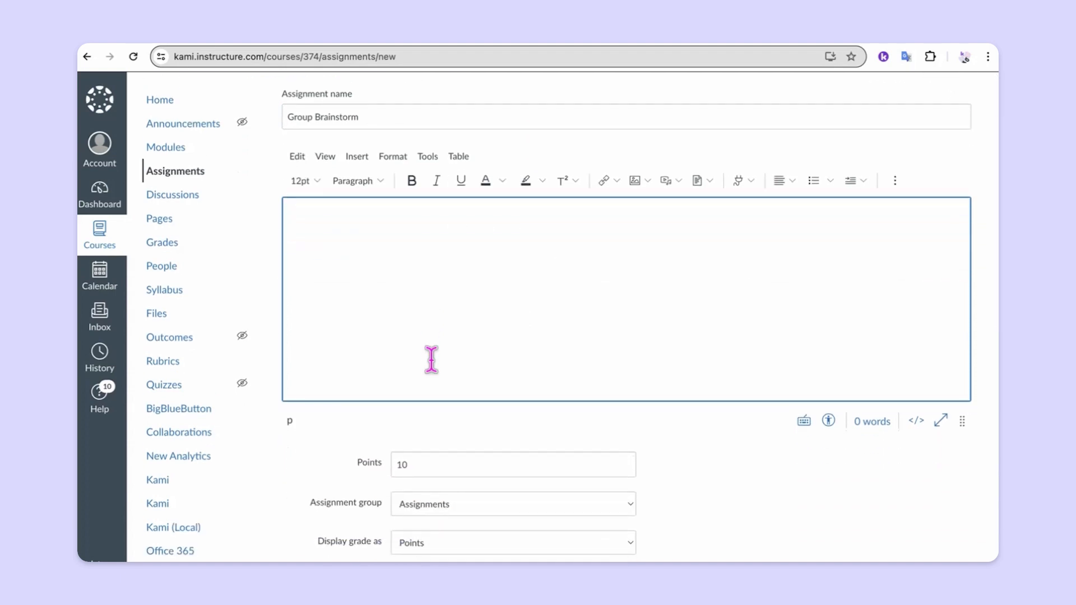
{"action": "type", "text": "Click here to access our collaborative activity."}
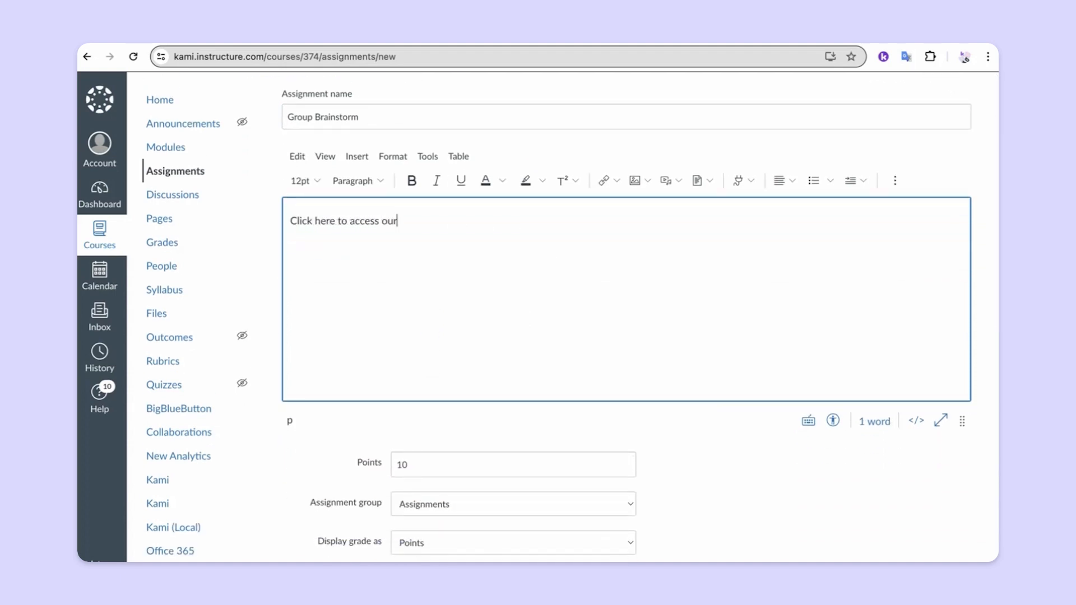
Turn the words "collaborative activity." in the description into an external link to the copied Kami sharing link.
{"action": "left_click_drag", "start_coordinate": [399, 221], "coordinate": [485, 230]}
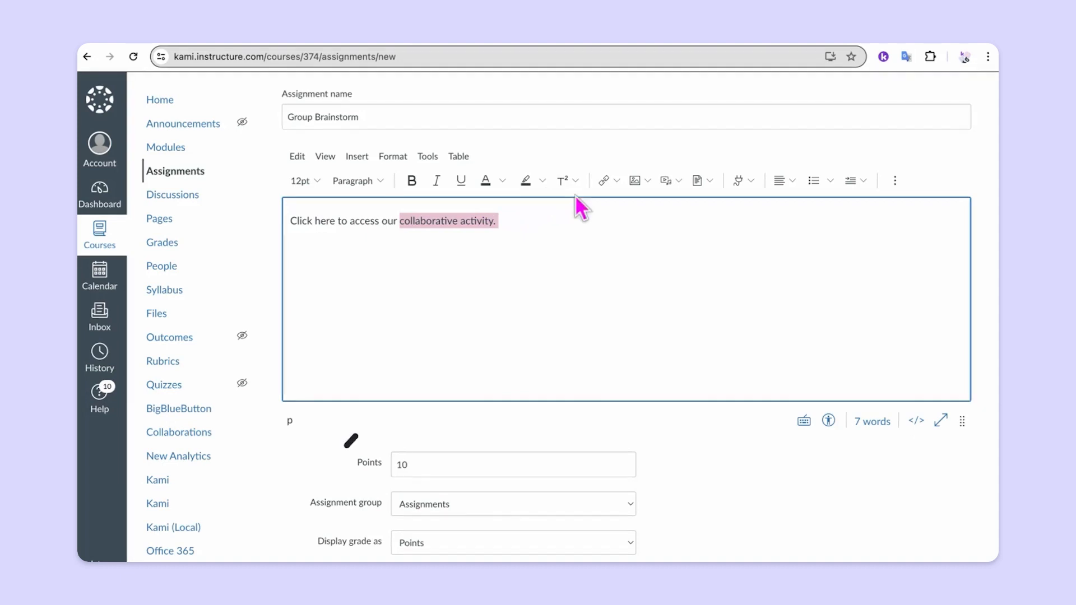
{"action": "left_click", "coordinate": [617, 182]}
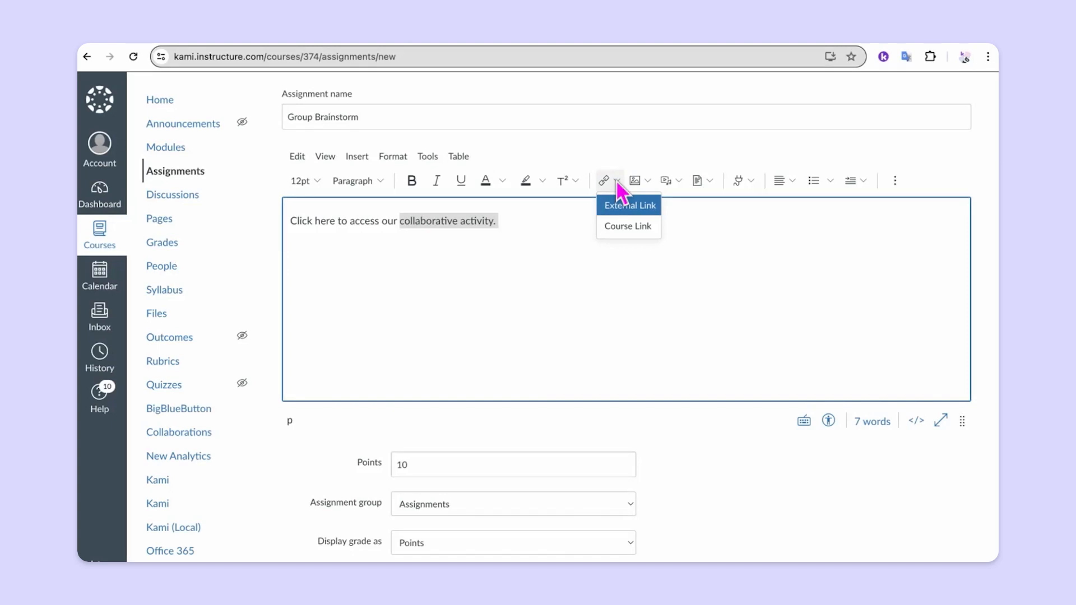
{"action": "left_click", "coordinate": [628, 213]}
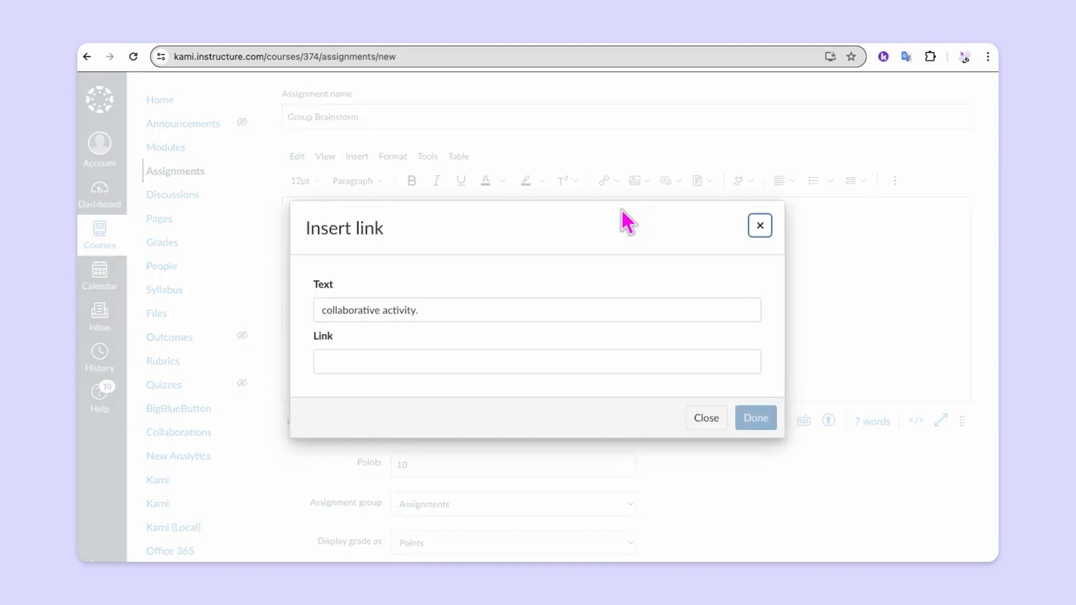
{"action": "left_click", "coordinate": [394, 361]}
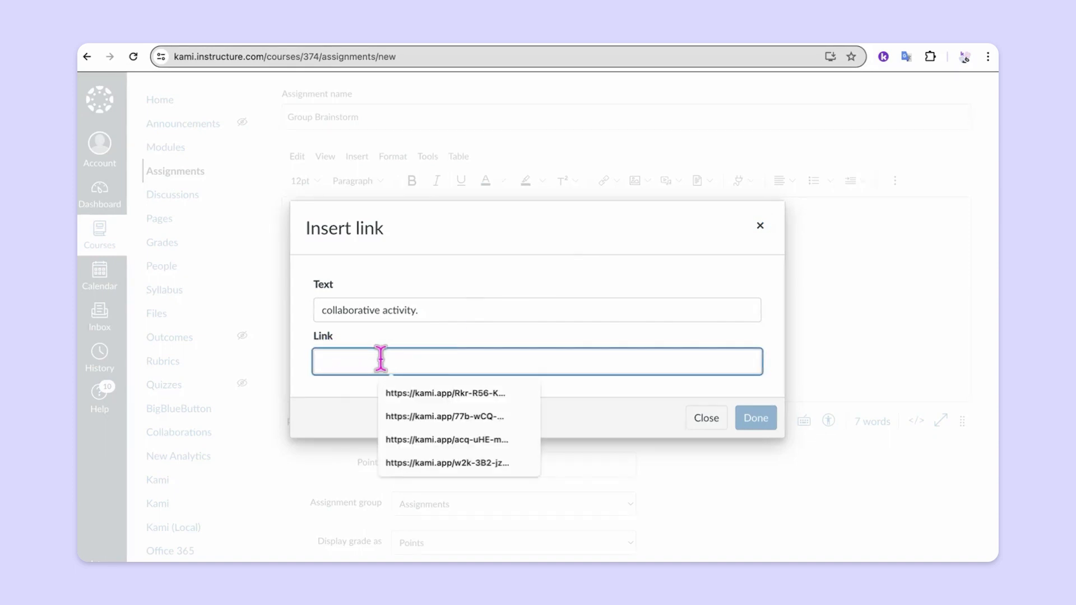
{"action": "key", "text": "ctrl+v"}
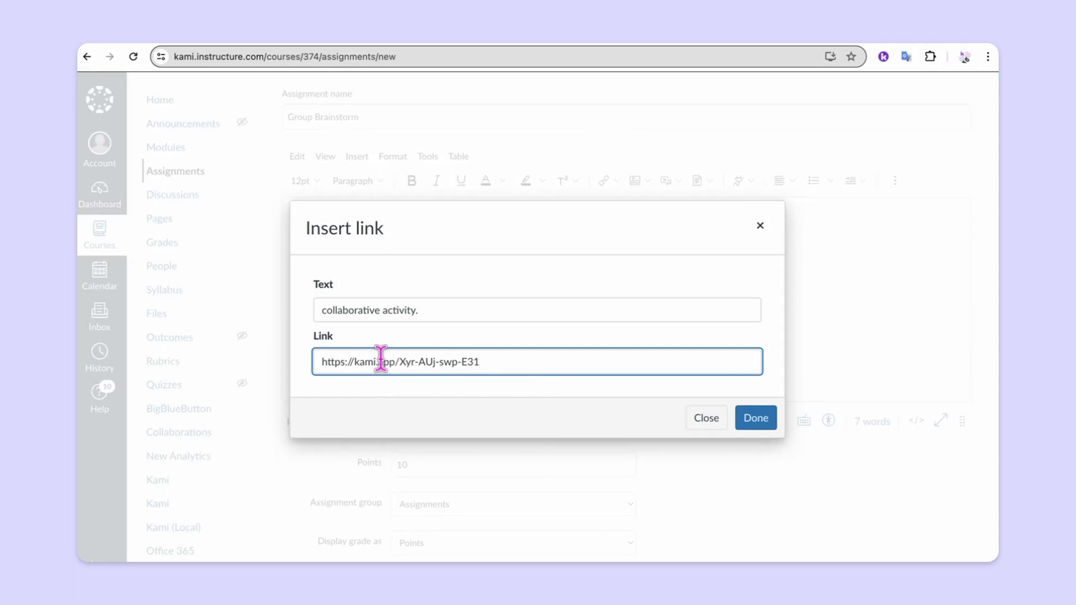
{"action": "left_click", "coordinate": [756, 419]}
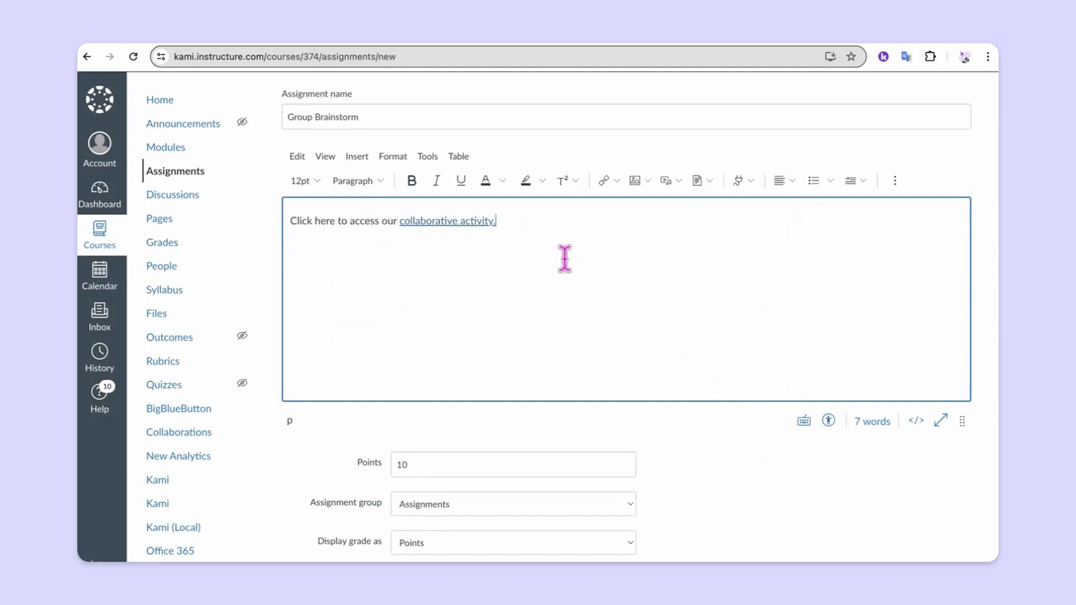
Set the assignment's points to 10, then save and publish it.
{"action": "scroll", "coordinate": [657, 473], "scroll_direction": "up", "scroll_amount": 2}
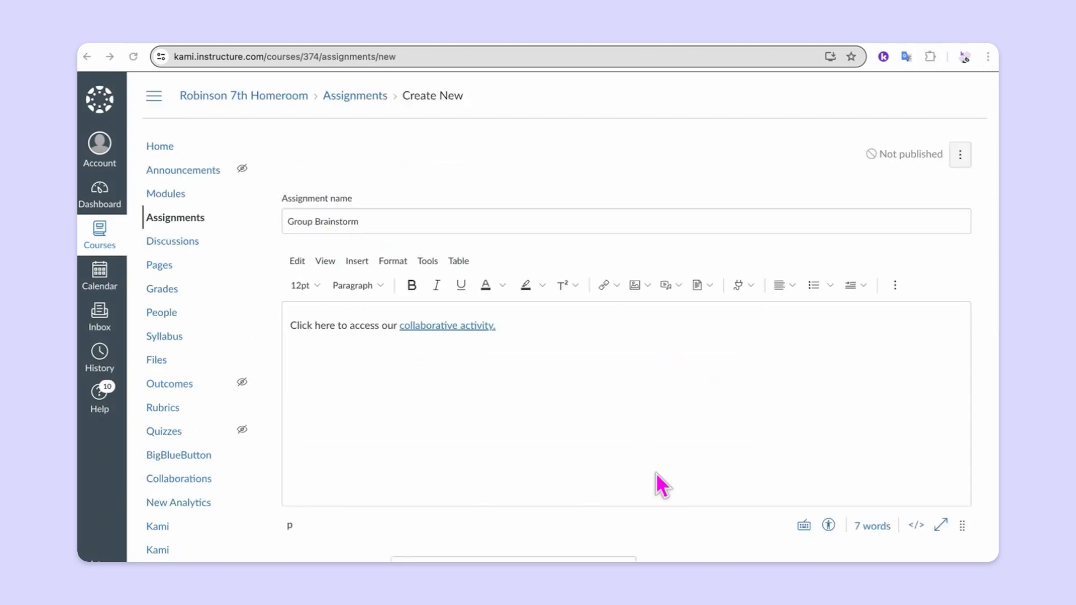
{"action": "scroll", "coordinate": [656, 473], "scroll_direction": "down", "scroll_amount": 8}
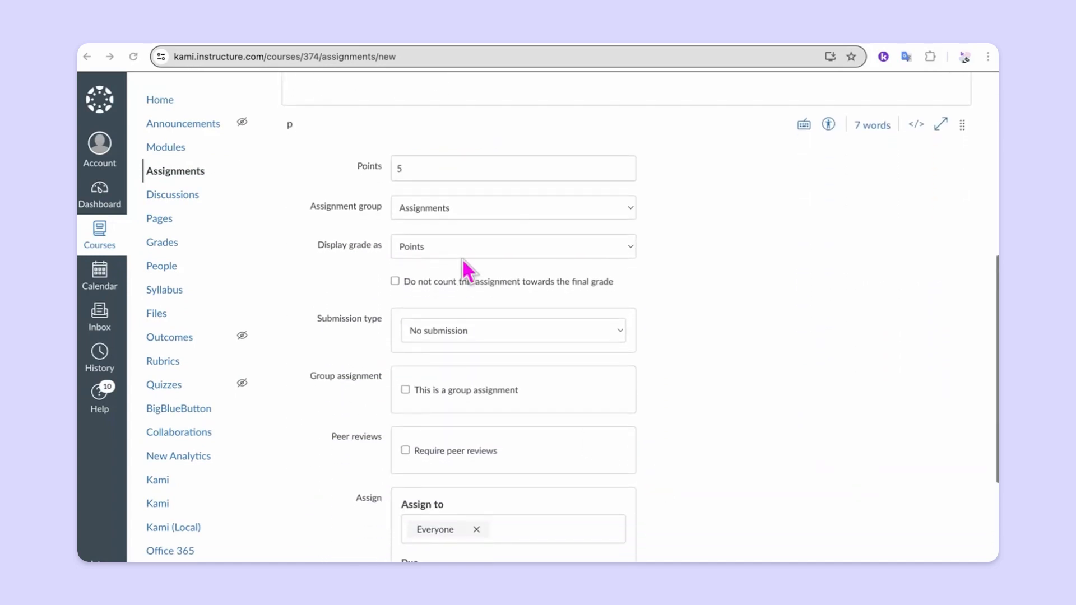
{"action": "left_click", "coordinate": [414, 167]}
{"action": "key", "text": "BackSpace"}
{"action": "type", "text": "10"}
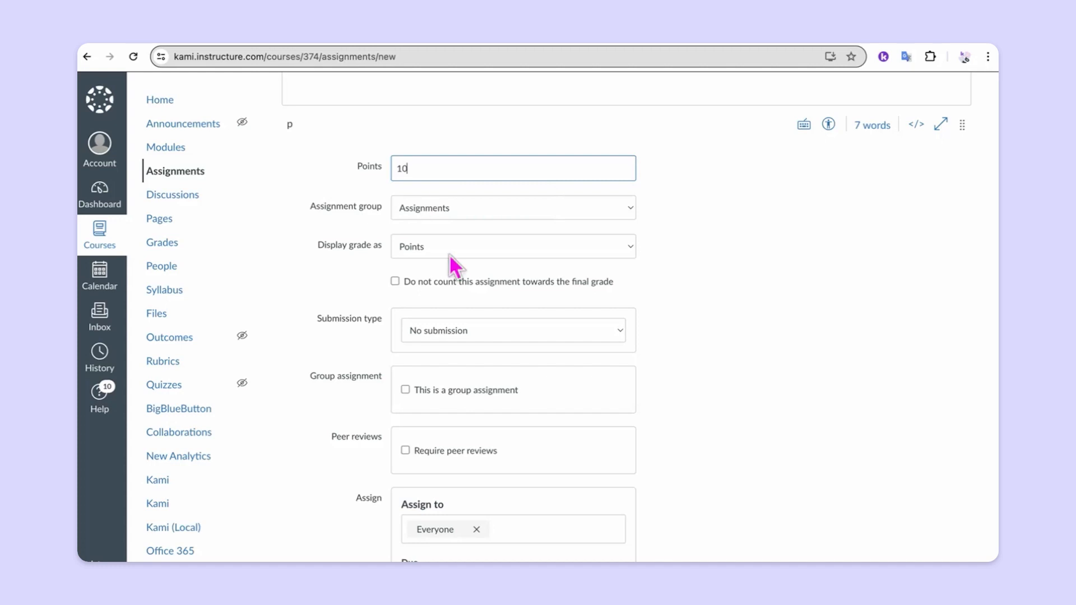
{"action": "scroll", "coordinate": [504, 331], "scroll_direction": "down", "scroll_amount": 4}
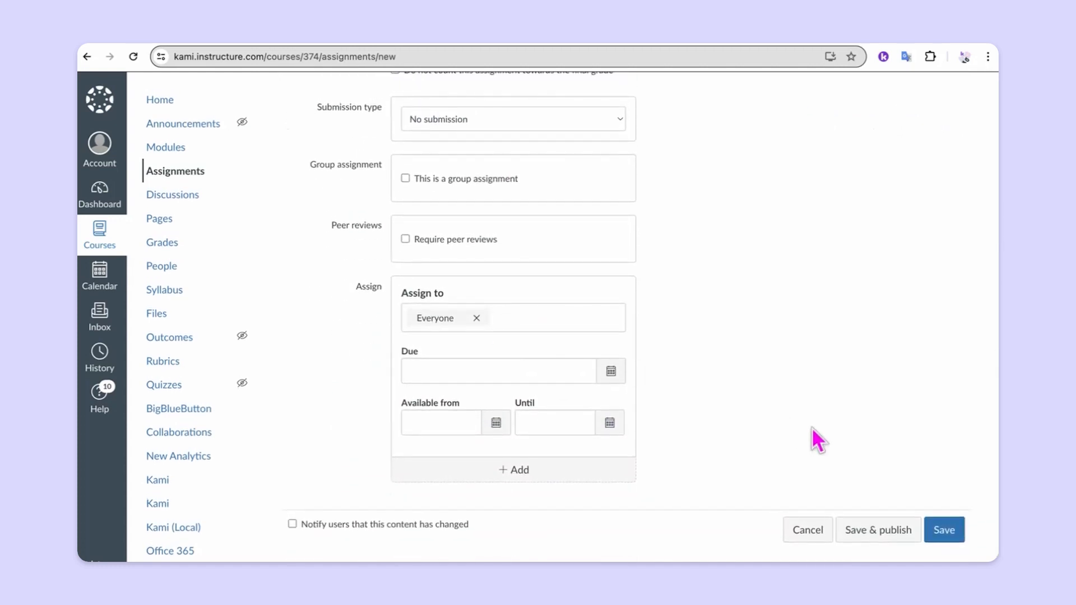
{"action": "left_click", "coordinate": [872, 531]}
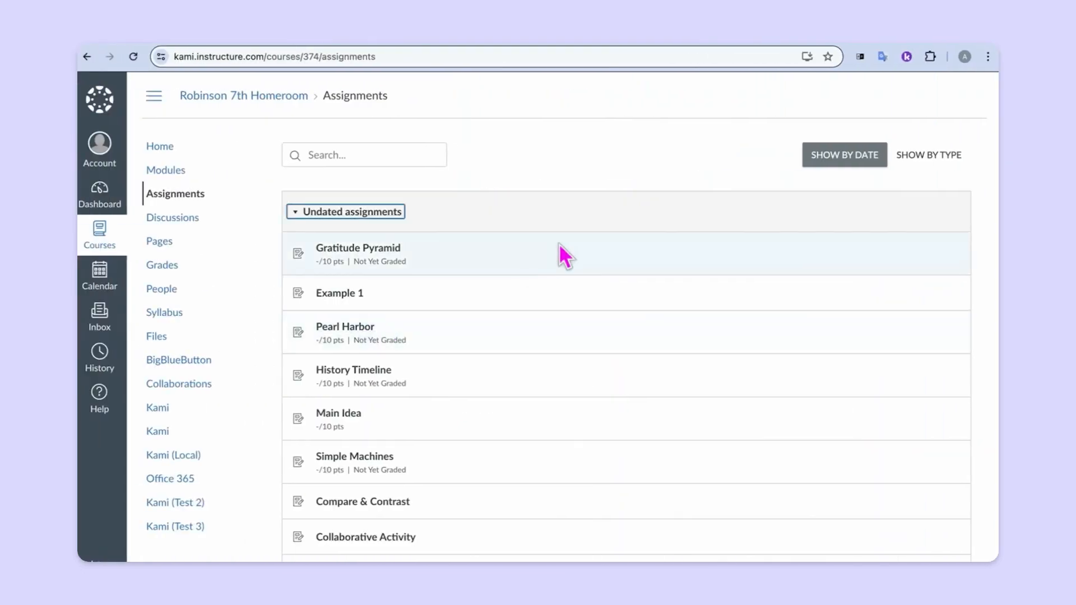
Open the "Group Brainstorm" assignment in the student's course and follow its "collaborative activity." link to the Kami document.
{"action": "scroll", "coordinate": [520, 338], "scroll_direction": "down", "scroll_amount": 4}
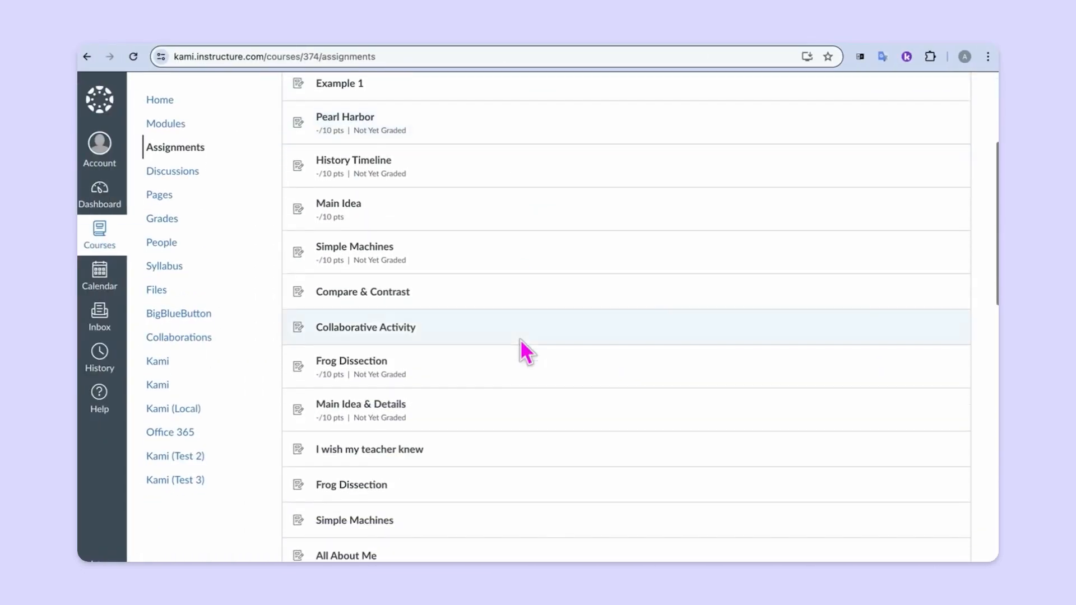
{"action": "scroll", "coordinate": [521, 340], "scroll_direction": "down", "scroll_amount": 15}
{"action": "scroll", "coordinate": [520, 339], "scroll_direction": "down", "scroll_amount": 2}
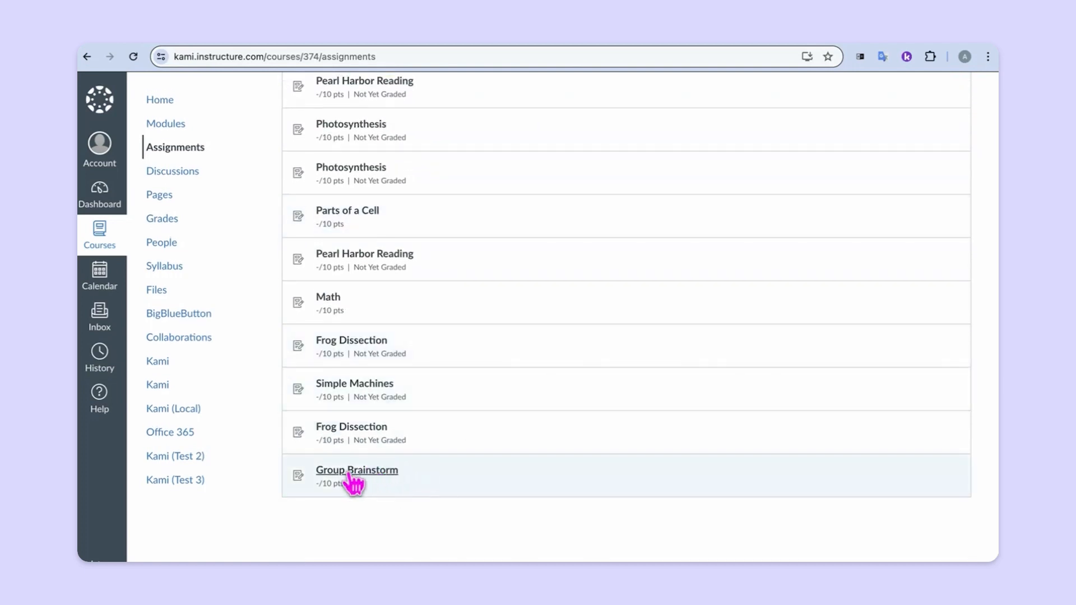
{"action": "left_click", "coordinate": [374, 474]}
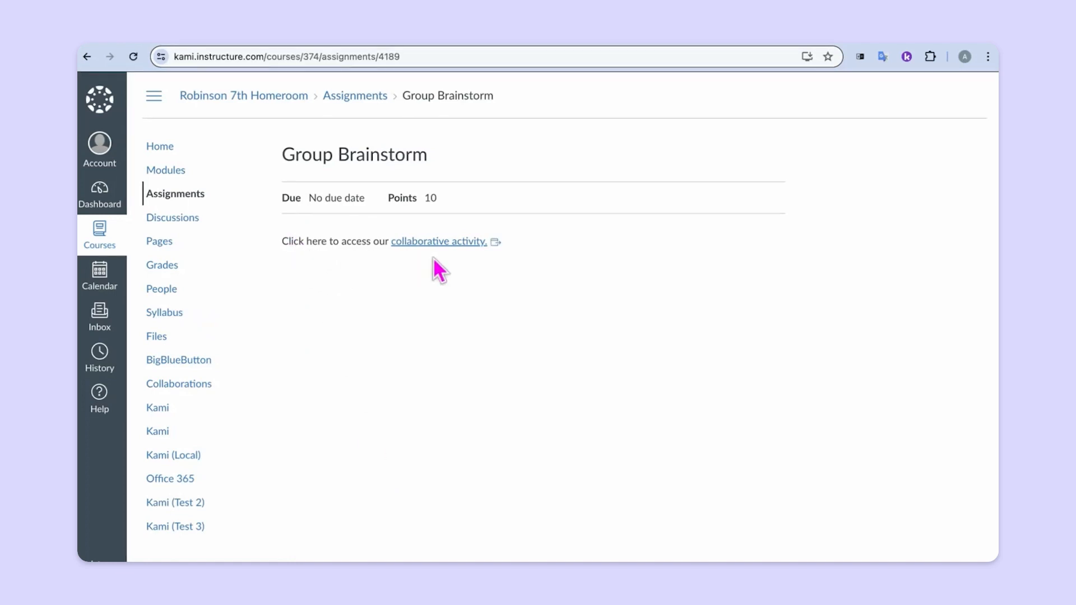
{"action": "left_click", "coordinate": [450, 244]}
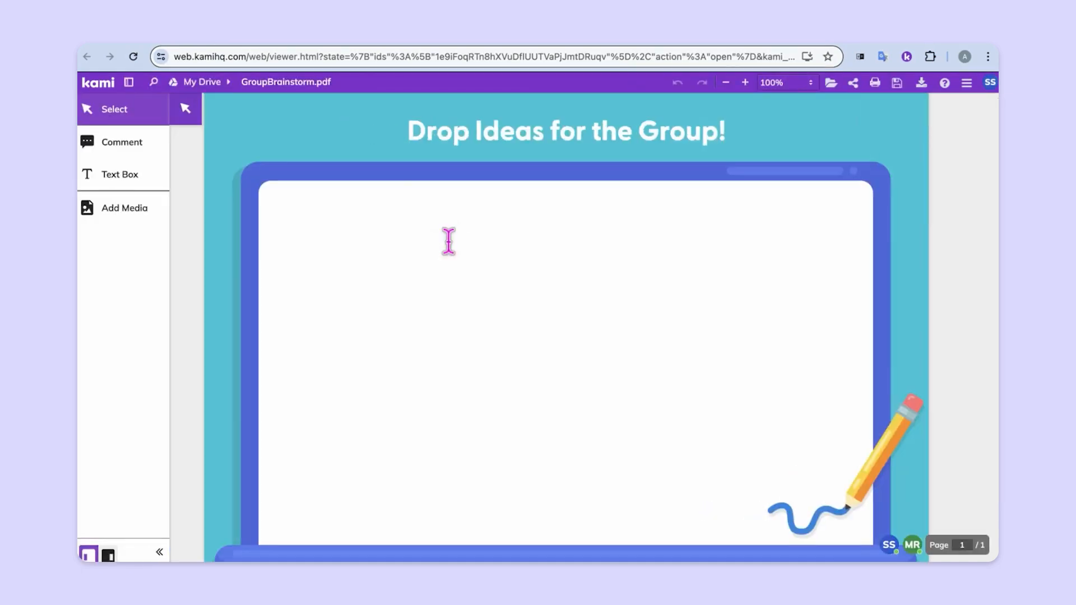
Add a text box reading "I think..." to the upper part of the white brainstorm area.
{"action": "left_click", "coordinate": [120, 178]}
{"action": "left_click", "coordinate": [287, 217]}
{"action": "type", "text": "I think..."}
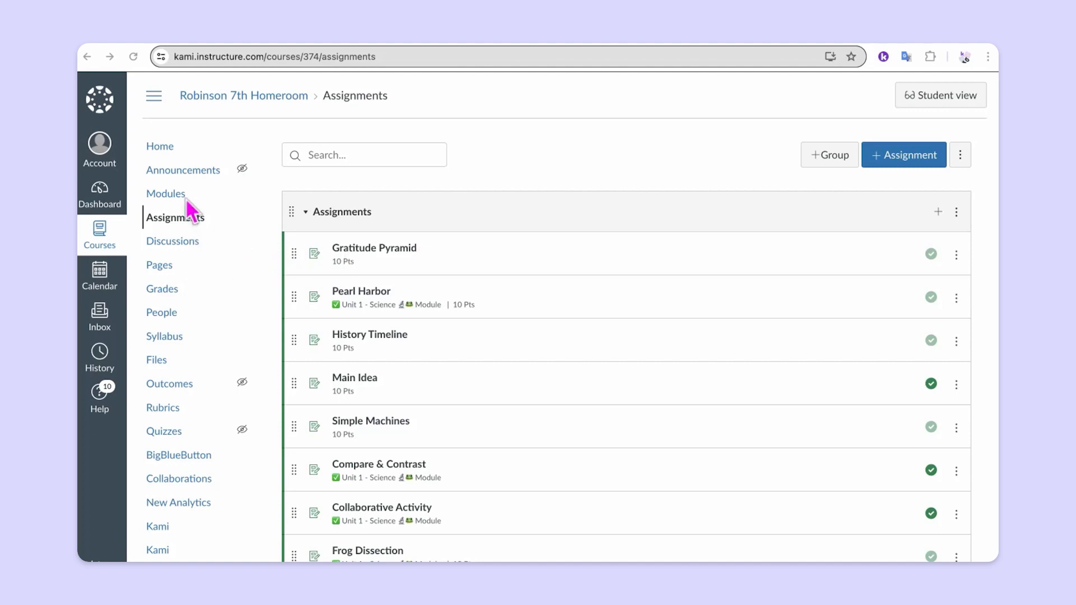
In the teacher's Canvas course, open the "Group Brainstorm Activity" page, check where its link leads, and return to the page.
{"action": "left_click", "coordinate": [160, 268]}
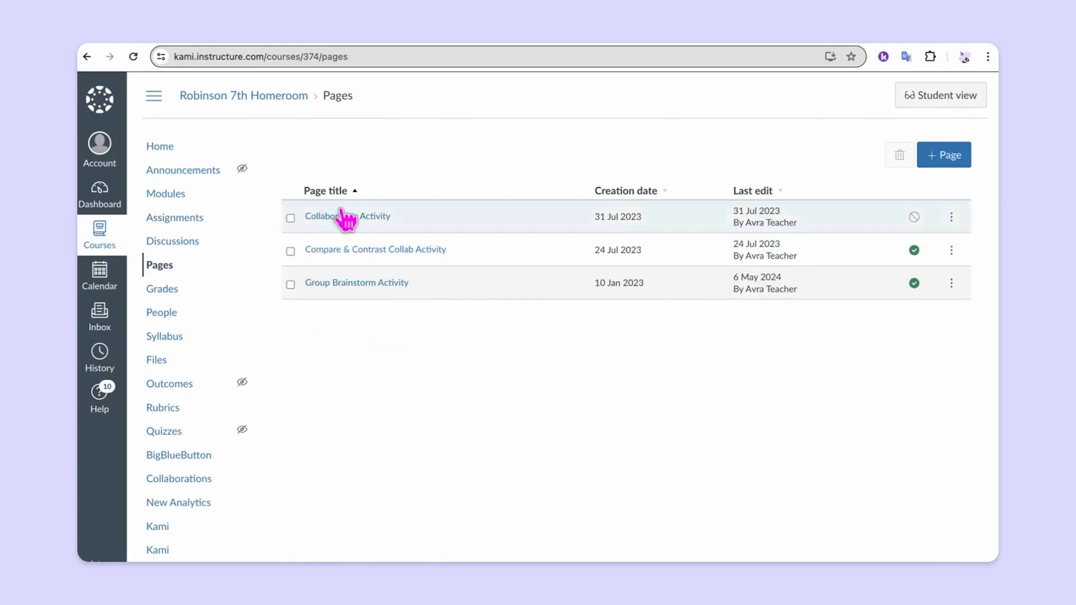
{"action": "left_click", "coordinate": [344, 284]}
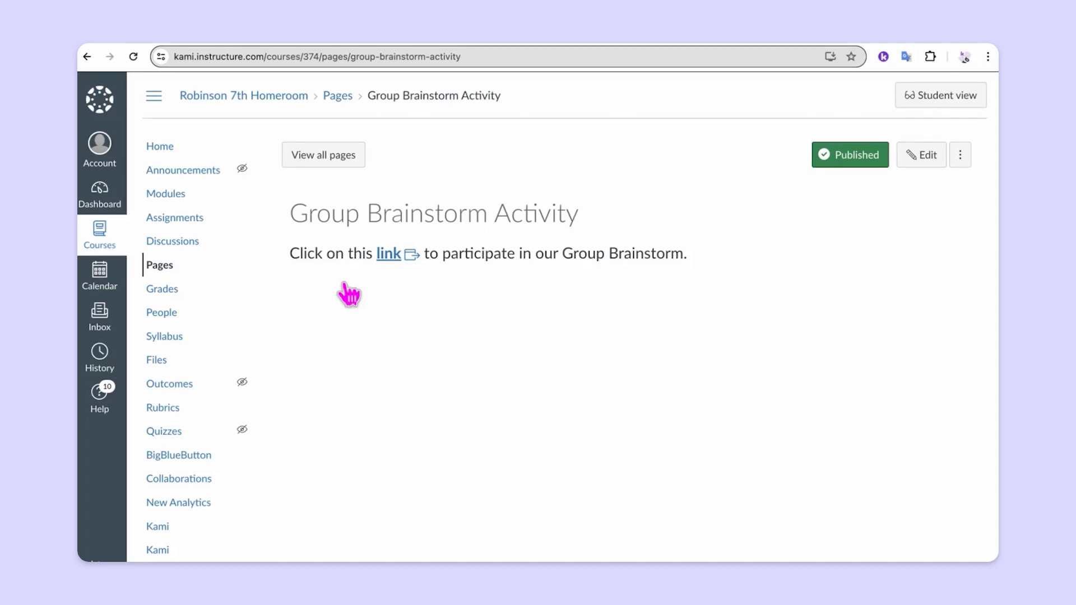
{"action": "left_click", "coordinate": [384, 255]}
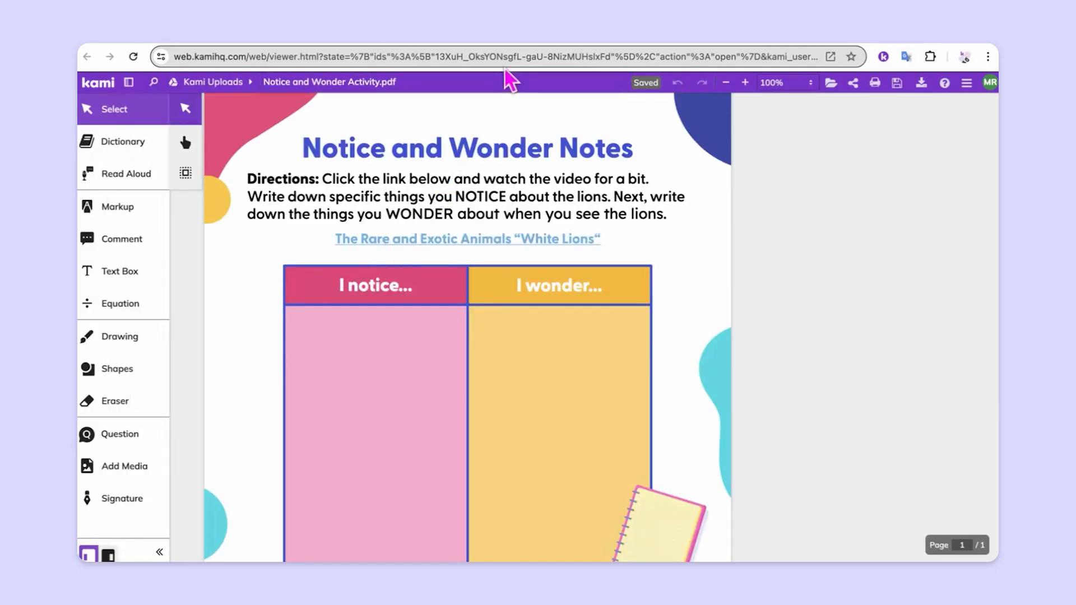
{"action": "left_click", "coordinate": [510, 39]}
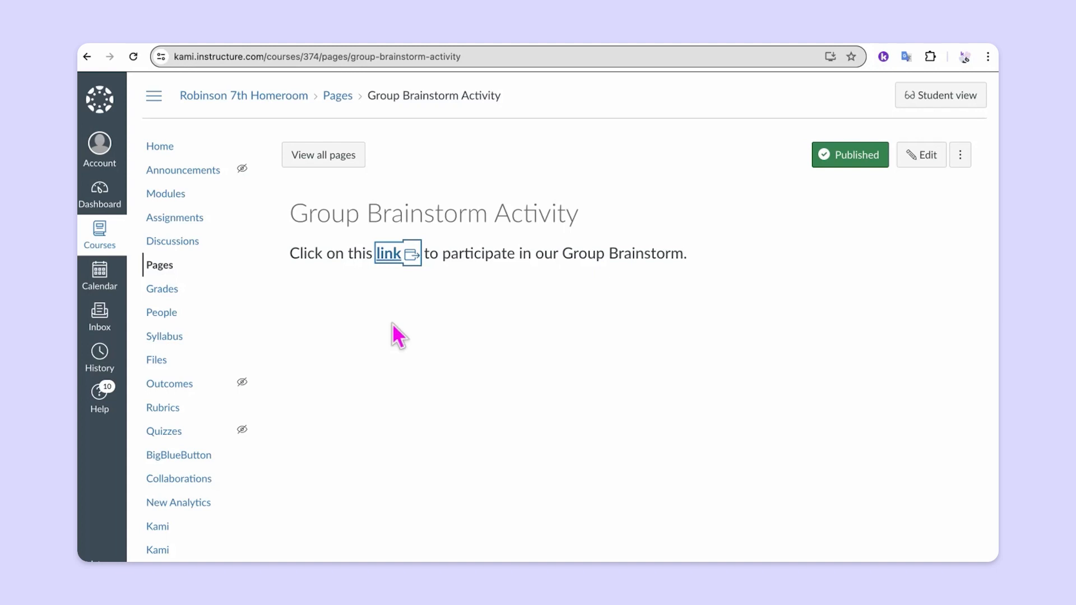
Start adding an external tool item to the "Unit 1 - Science" module, using Kami Share File.
{"action": "left_click", "coordinate": [167, 194]}
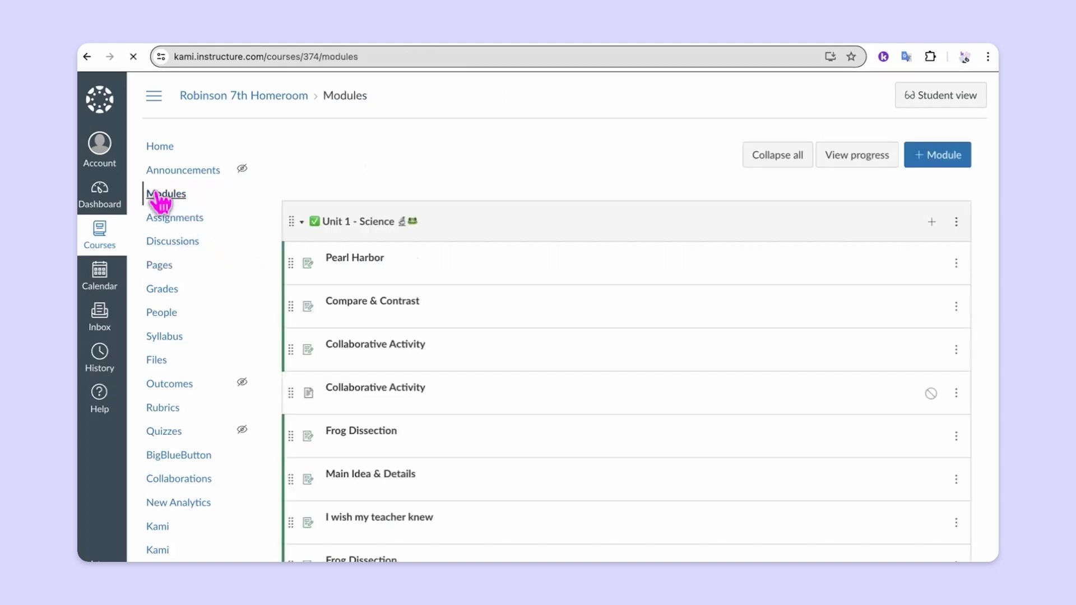
{"action": "left_click", "coordinate": [931, 222]}
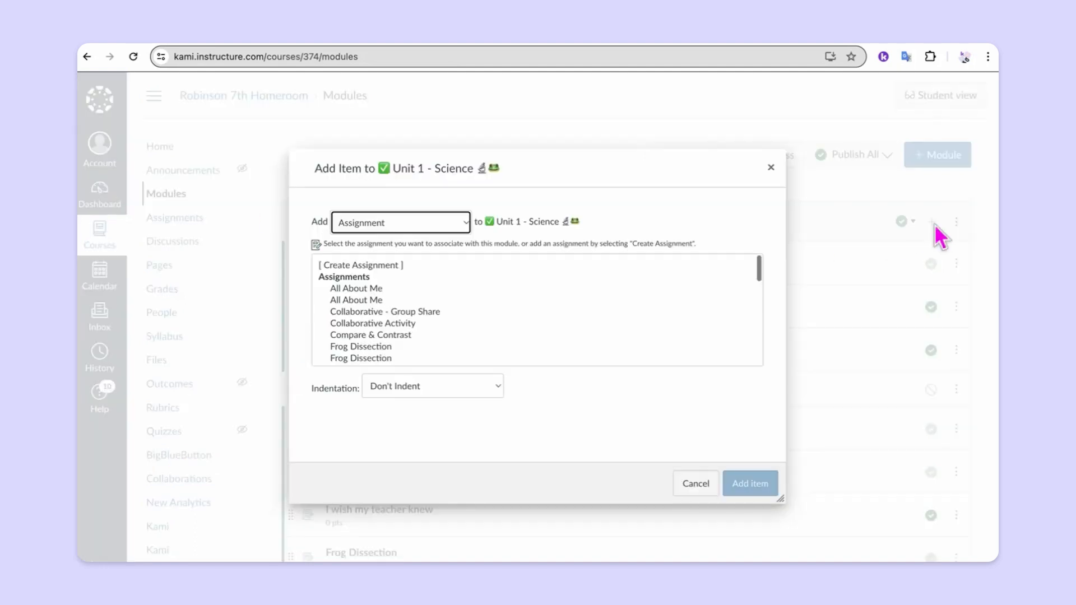
{"action": "left_click", "coordinate": [442, 222]}
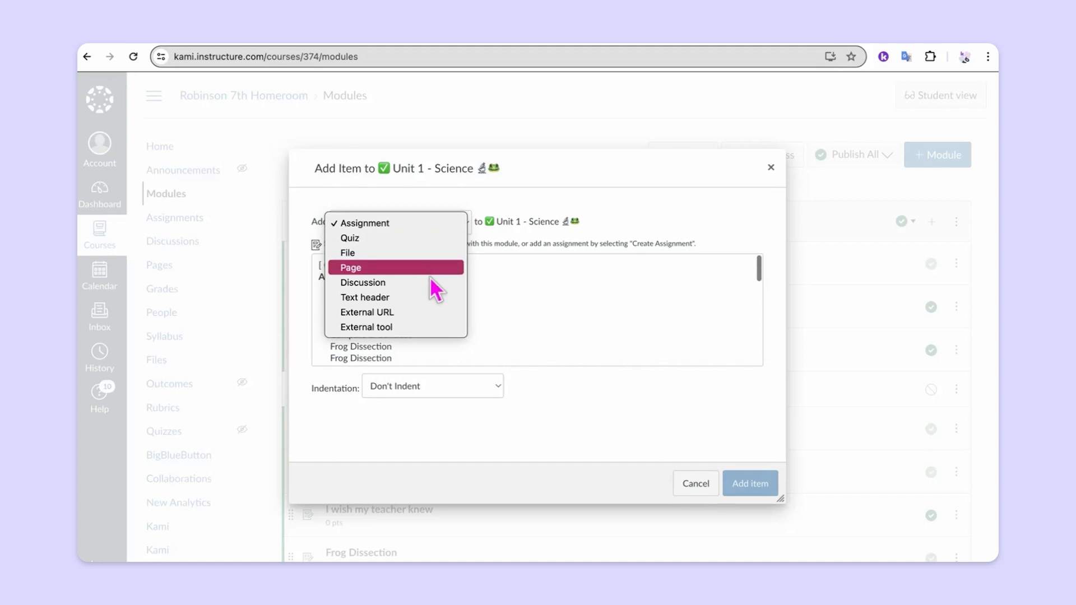
{"action": "left_click", "coordinate": [424, 329]}
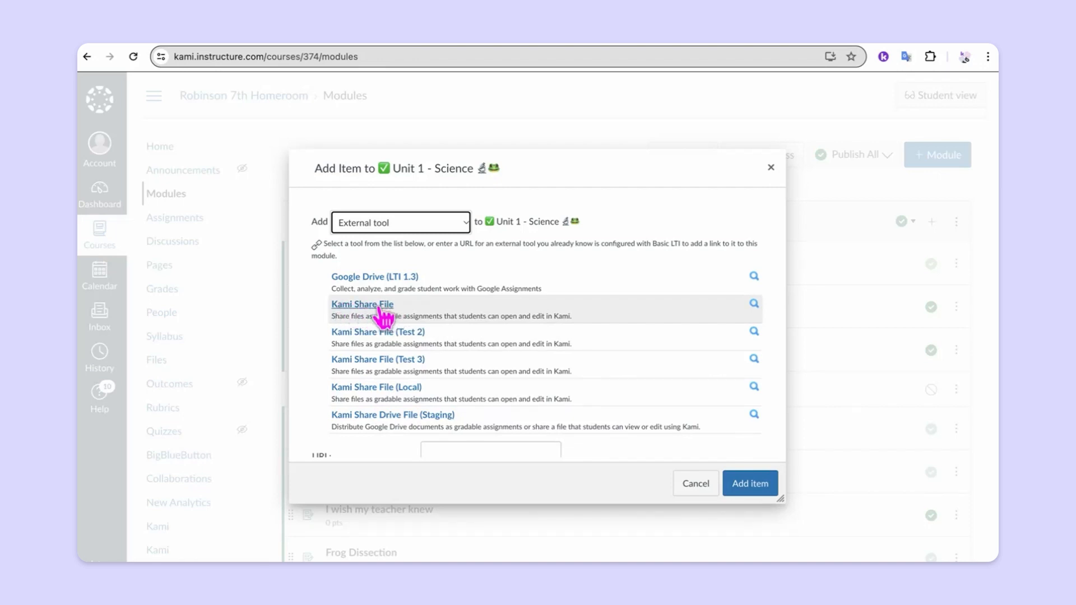
{"action": "left_click", "coordinate": [365, 305]}
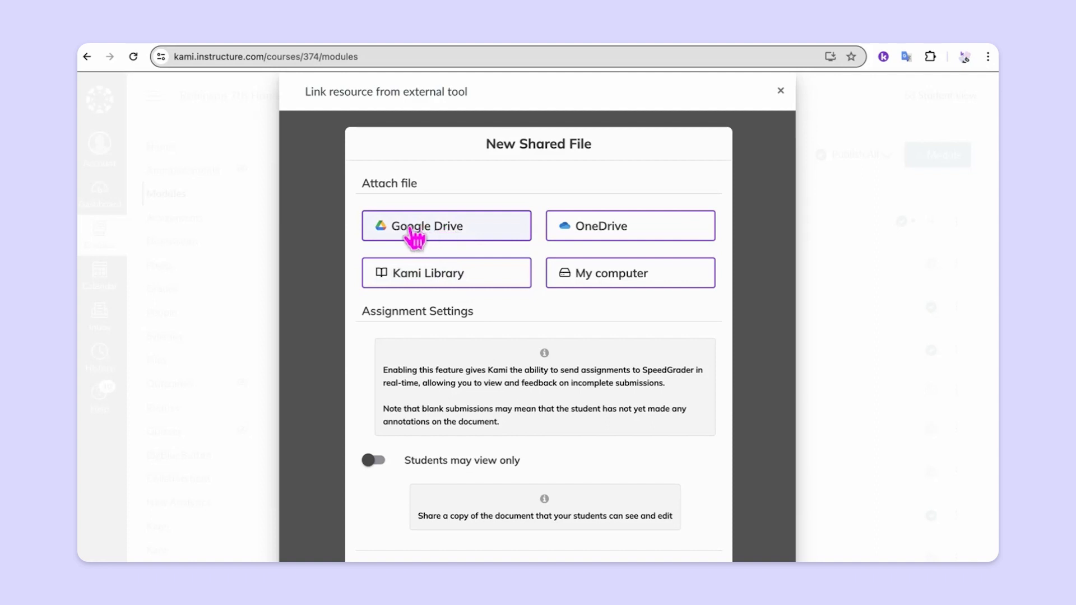
Attach GroupBrainstorm.pdf from the Kami Uploads folder in Google Drive as an editable shared file.
{"action": "left_click", "coordinate": [461, 227]}
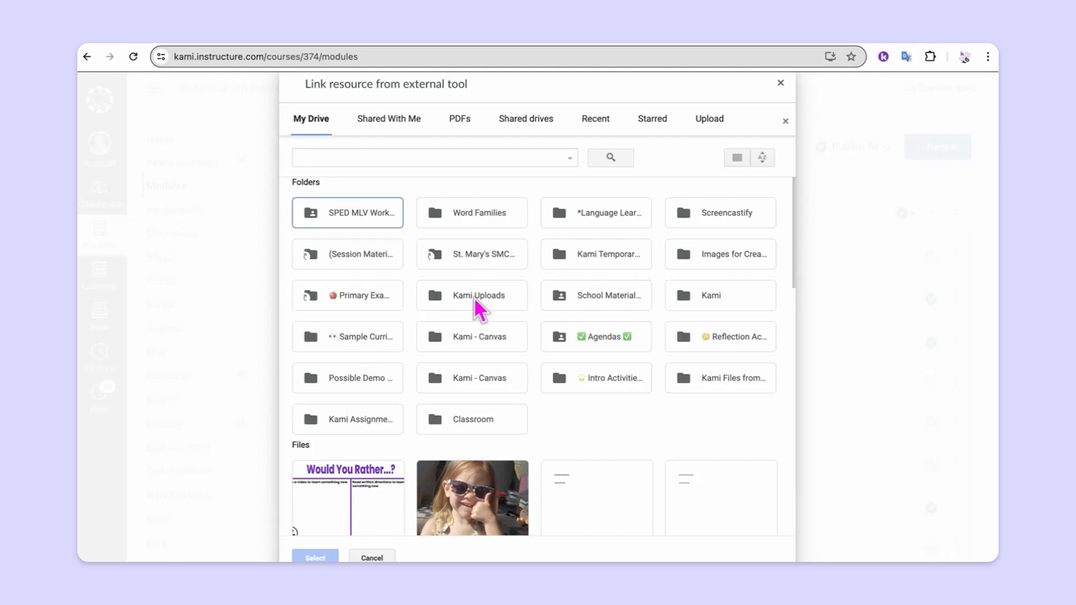
{"action": "double_click", "coordinate": [477, 297]}
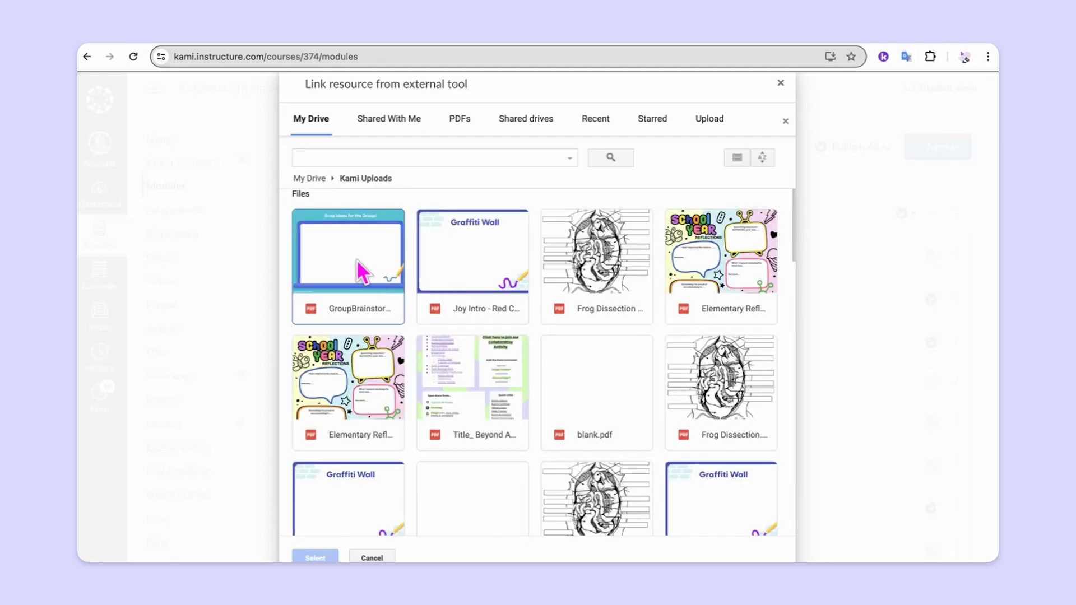
{"action": "double_click", "coordinate": [358, 269]}
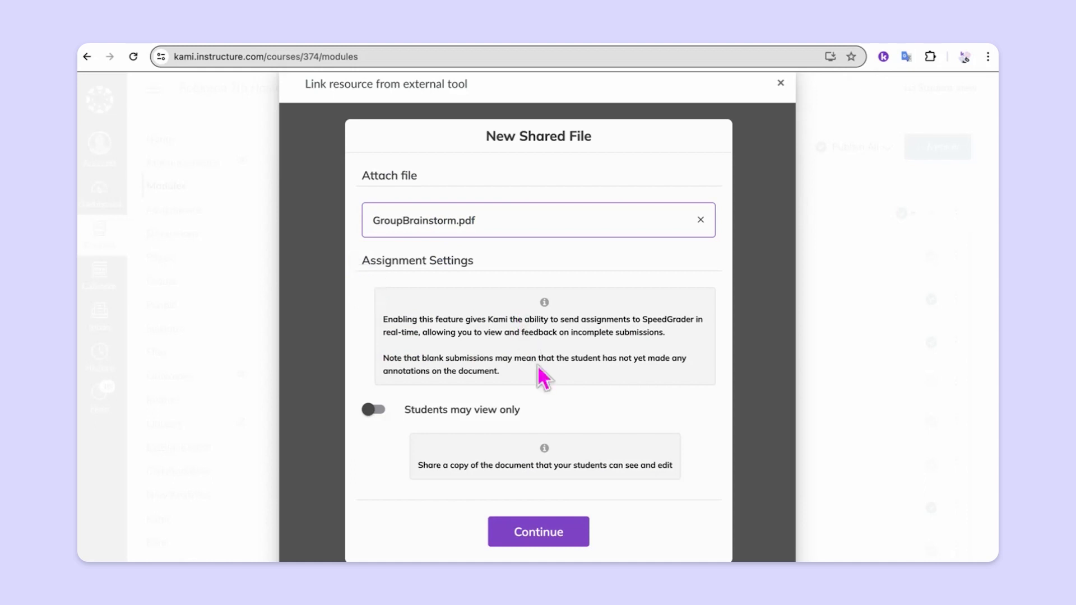
{"action": "scroll", "coordinate": [538, 370], "scroll_direction": "down", "scroll_amount": 3}
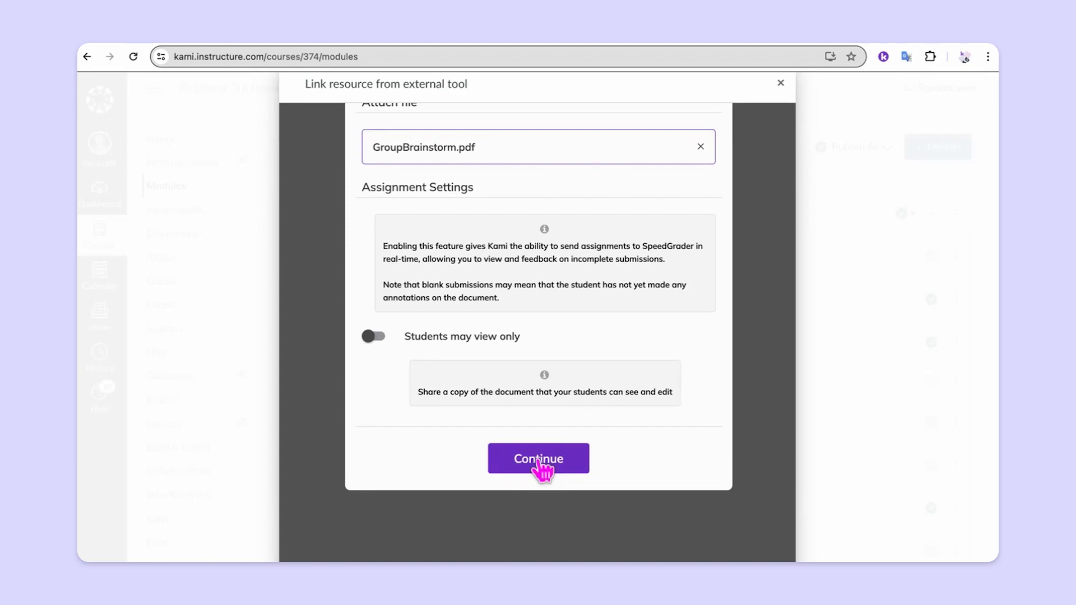
{"action": "left_click", "coordinate": [538, 461]}
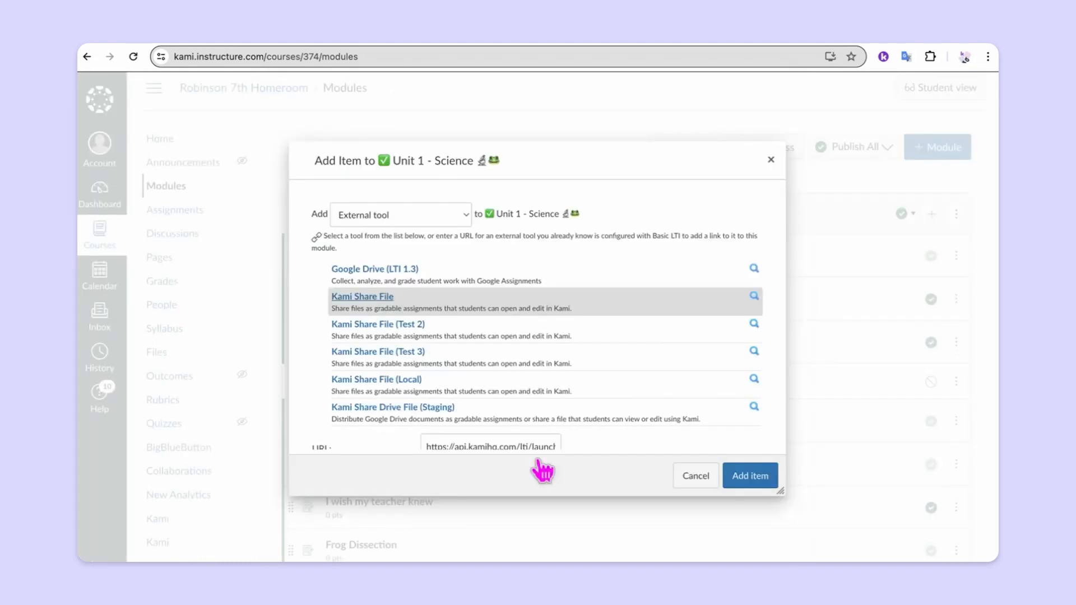
Replace the new module item's page name with "Group Brainstorm".
{"action": "scroll", "coordinate": [604, 384], "scroll_direction": "down", "scroll_amount": 3}
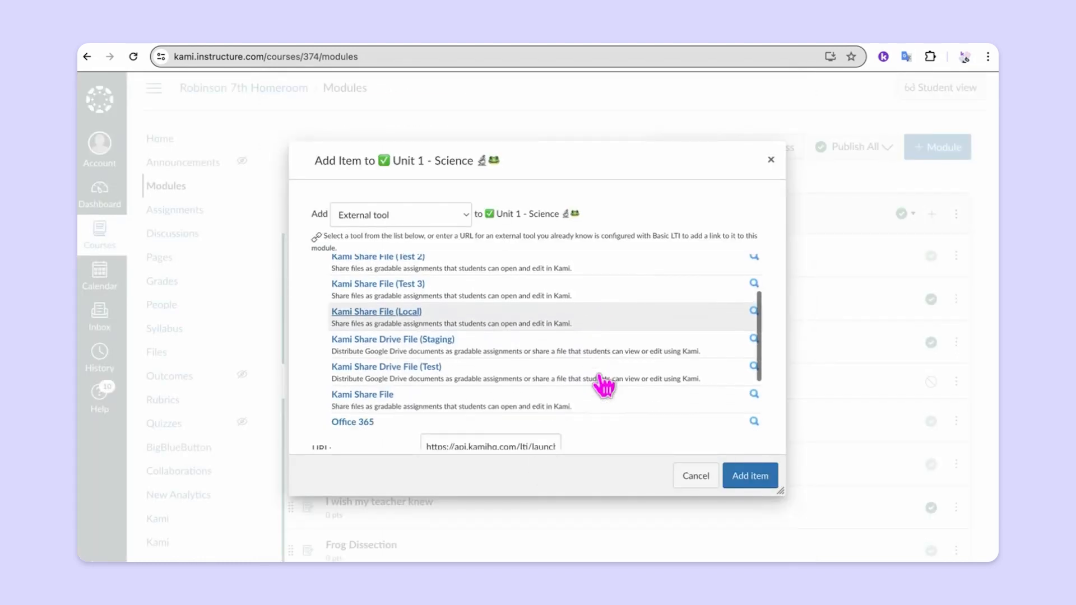
{"action": "left_click", "coordinate": [636, 409]}
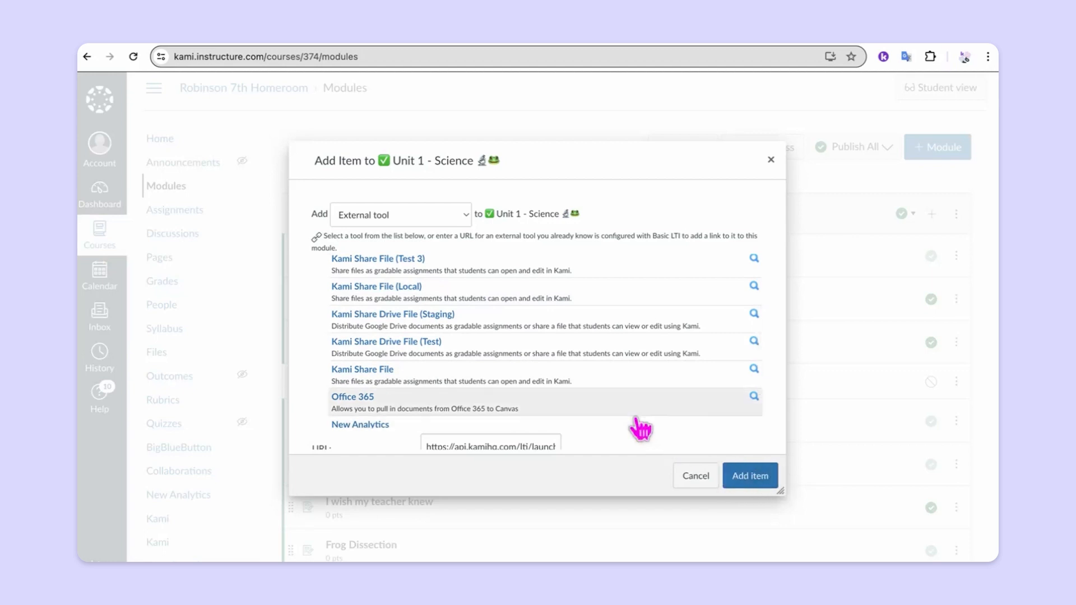
{"action": "scroll", "coordinate": [641, 428], "scroll_direction": "down", "scroll_amount": 2}
{"action": "scroll", "coordinate": [640, 428], "scroll_direction": "down", "scroll_amount": 5}
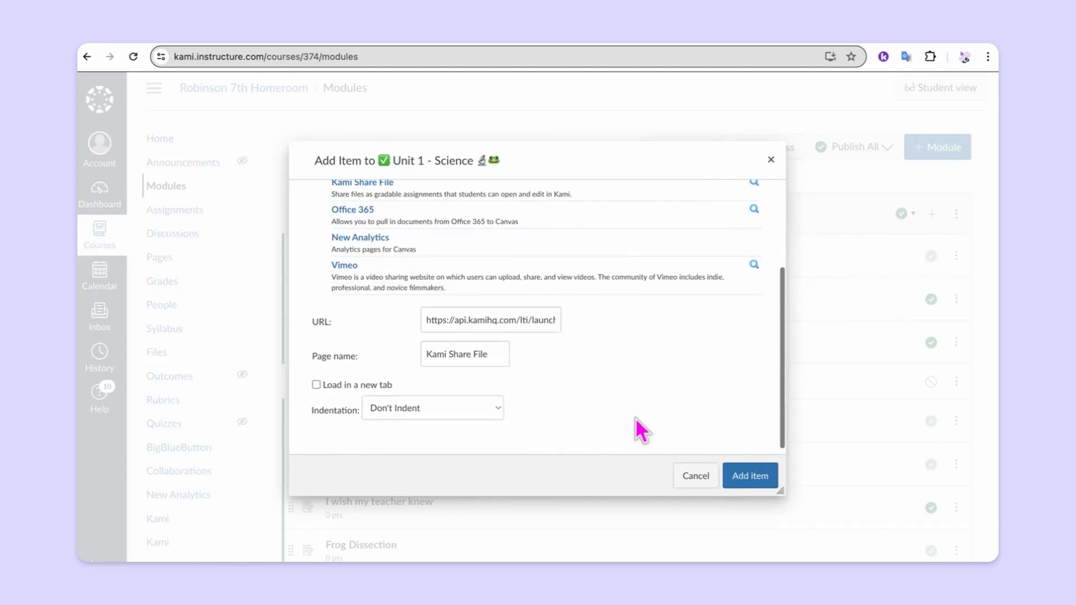
{"action": "left_click", "coordinate": [496, 355]}
{"action": "key", "text": "BackSpace"}
{"action": "key", "text": "BackSpace"}
{"action": "key", "text": "BackSpace"}
{"action": "key", "text": "BackSpace"}
{"action": "key", "text": "BackSpace"}
{"action": "key", "text": "BackSpace"}
{"action": "key", "text": "BackSpace"}
{"action": "key", "text": "BackSpace"}
{"action": "key", "text": "BackSpace"}
{"action": "key", "text": "BackSpace"}
{"action": "key", "text": "BackSpace"}
{"action": "key", "text": "BackSpace"}
{"action": "key", "text": "BackSpace"}
{"action": "key", "text": "BackSpace"}
{"action": "key", "text": "BackSpace"}
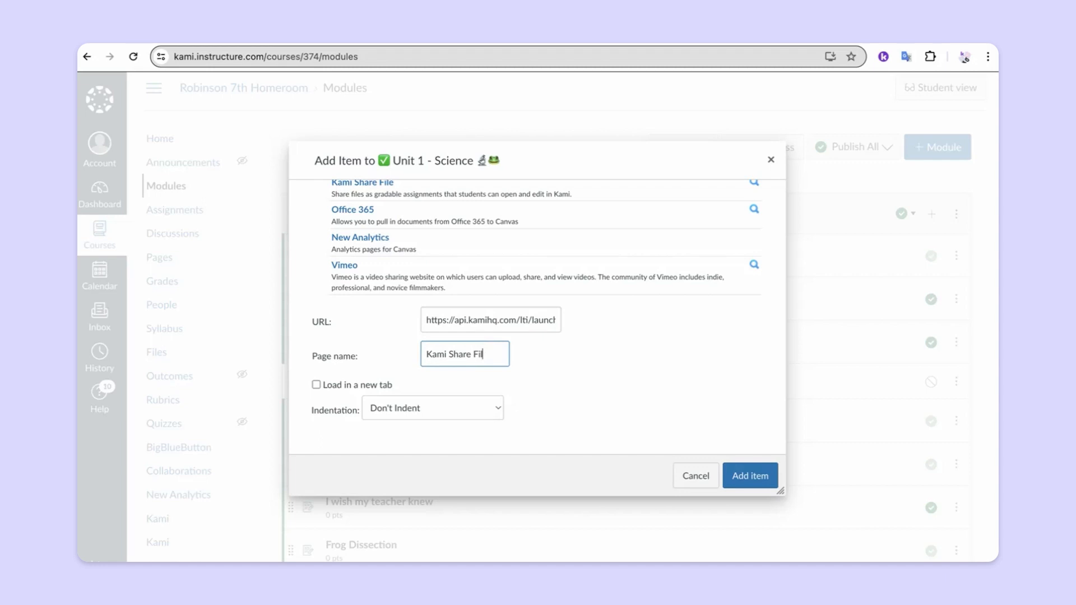
{"action": "type", "text": "Group Brainstorm"}
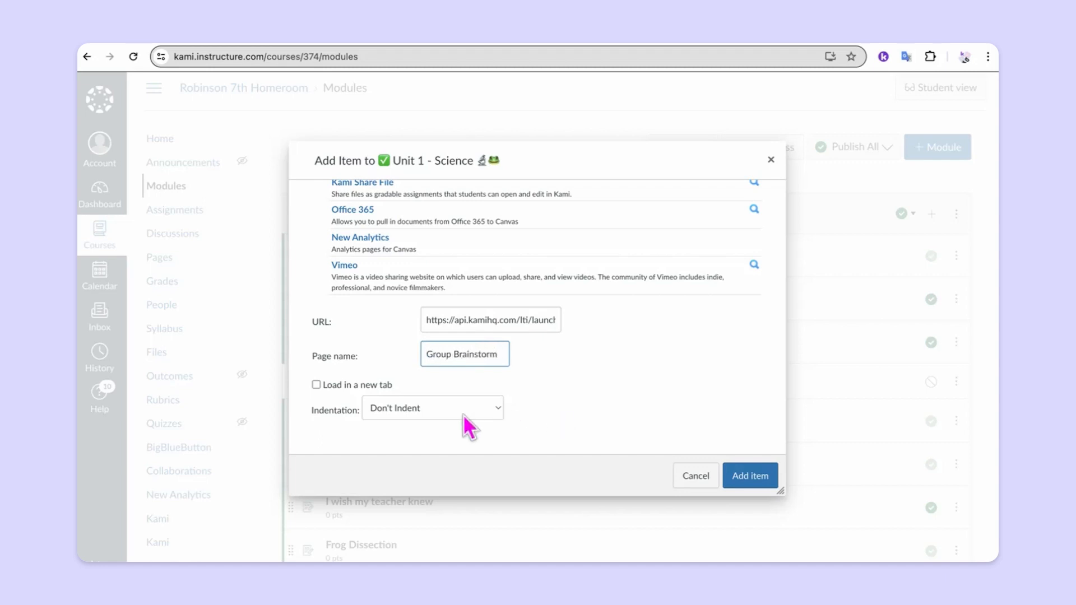
Add the item to the module with loading in a new tab enabled, and publish it.
{"action": "left_click", "coordinate": [317, 385]}
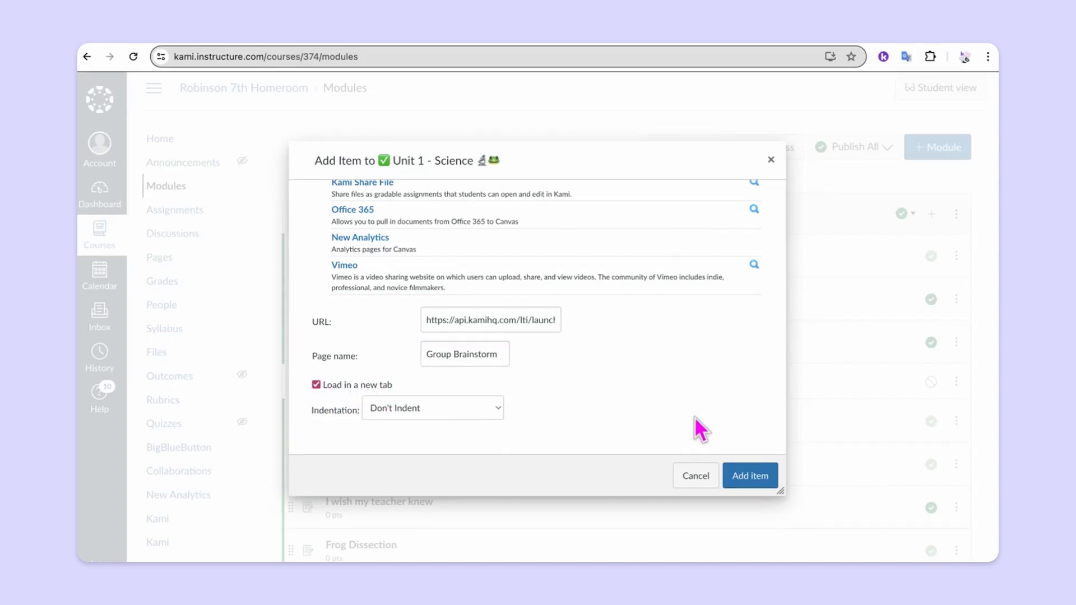
{"action": "left_click", "coordinate": [746, 475]}
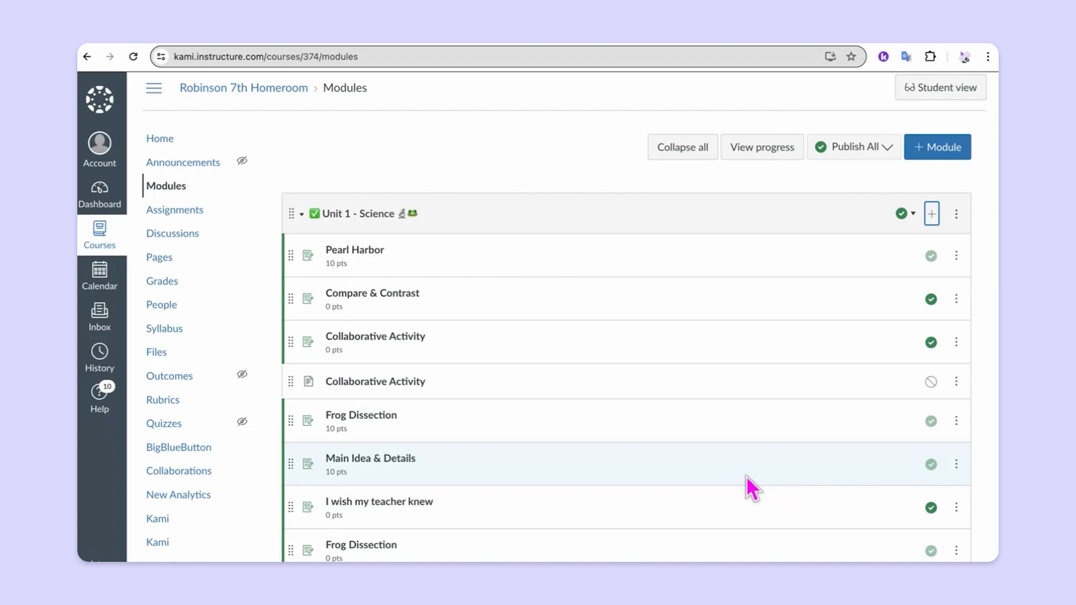
{"action": "scroll", "coordinate": [747, 477], "scroll_direction": "down", "scroll_amount": 10}
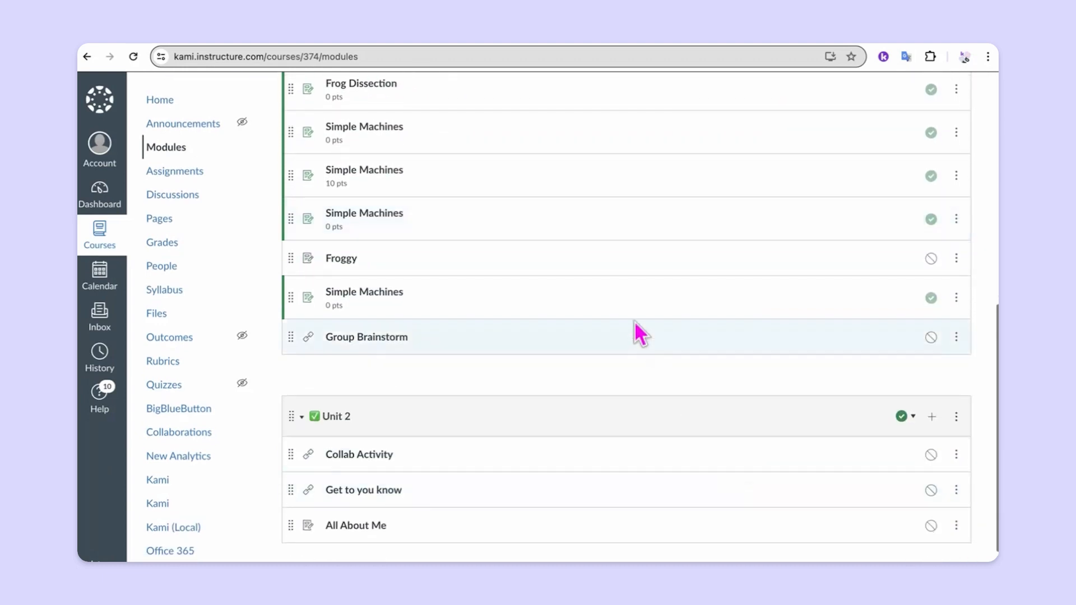
{"action": "left_click", "coordinate": [931, 337]}
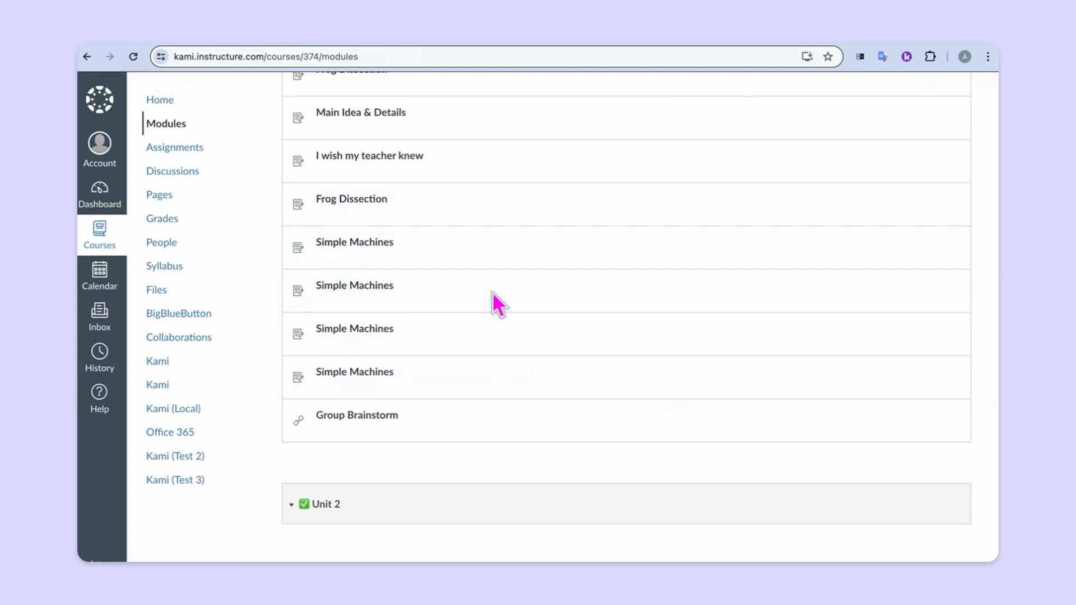
In the student's course modules, open the "Group Brainstorm" item and load it in a new window.
{"action": "left_click", "coordinate": [363, 426]}
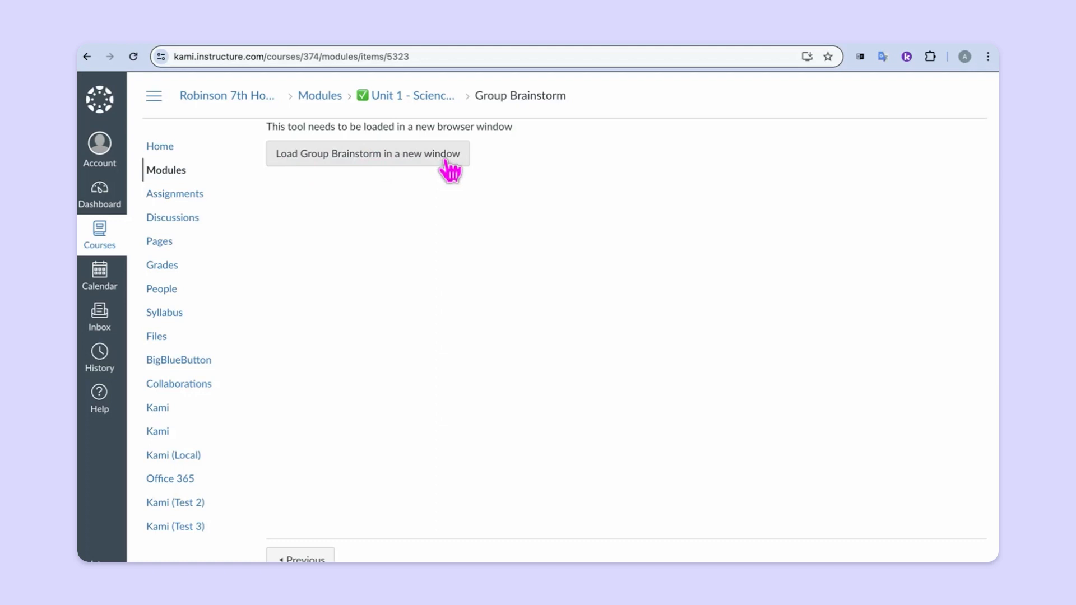
{"action": "left_click", "coordinate": [399, 164]}
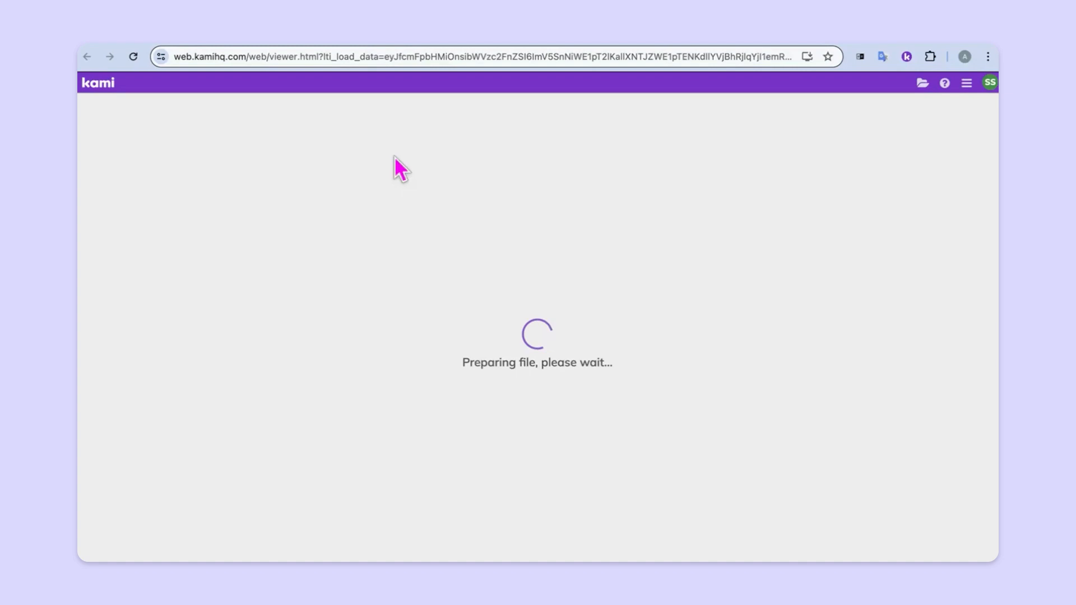